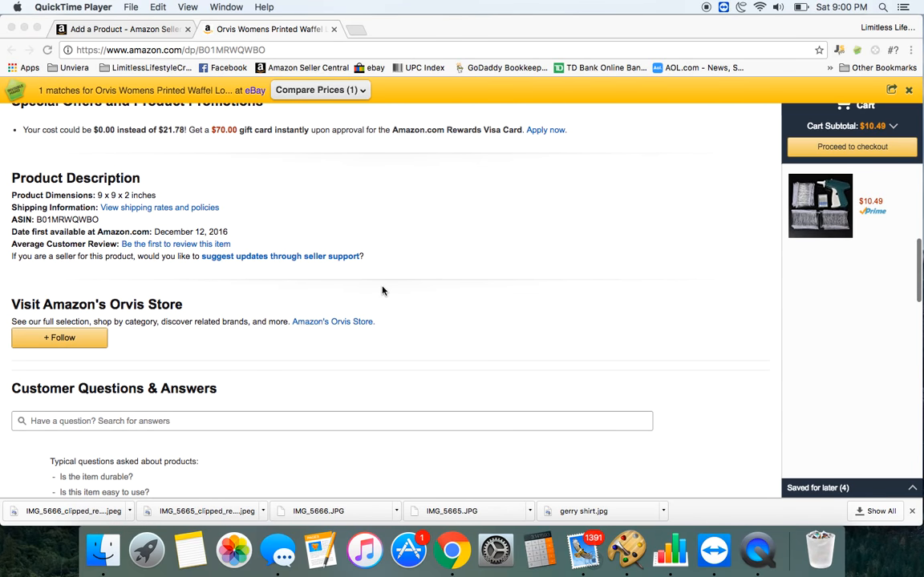
# Copy the ASIN B01MRWQWBO from the web address of the Orvis waffle shirt's product page.
pyautogui.scroll(15, 382, 291)
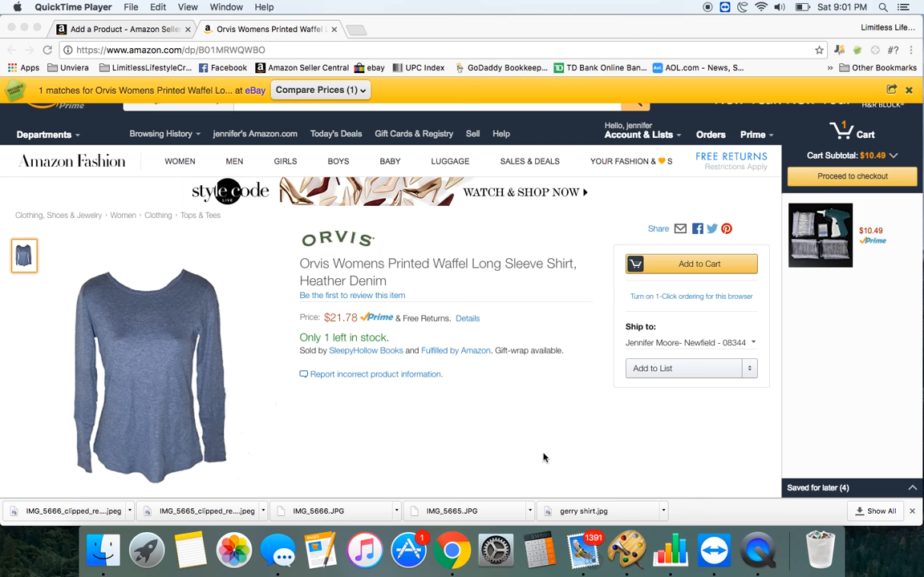
pyautogui.doubleClick(225, 49)
pyautogui.rightClick(228, 50)
pyautogui.click(244, 64)
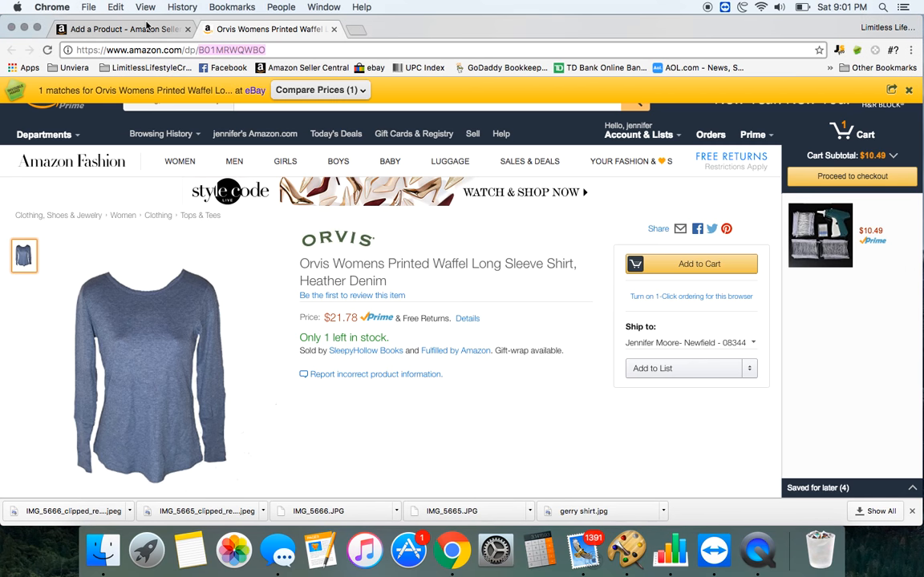
# Open the Variation Wizard from Seller Central's inventory and choose to add to or update an existing variation family.
pyautogui.click(147, 27)
pyautogui.scroll(3, 147, 189)
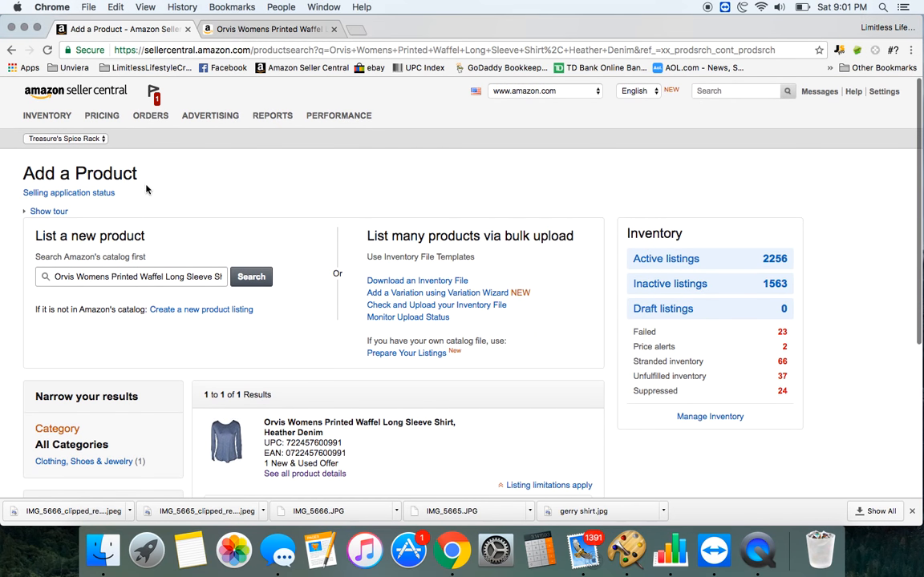
pyautogui.click(47, 116)
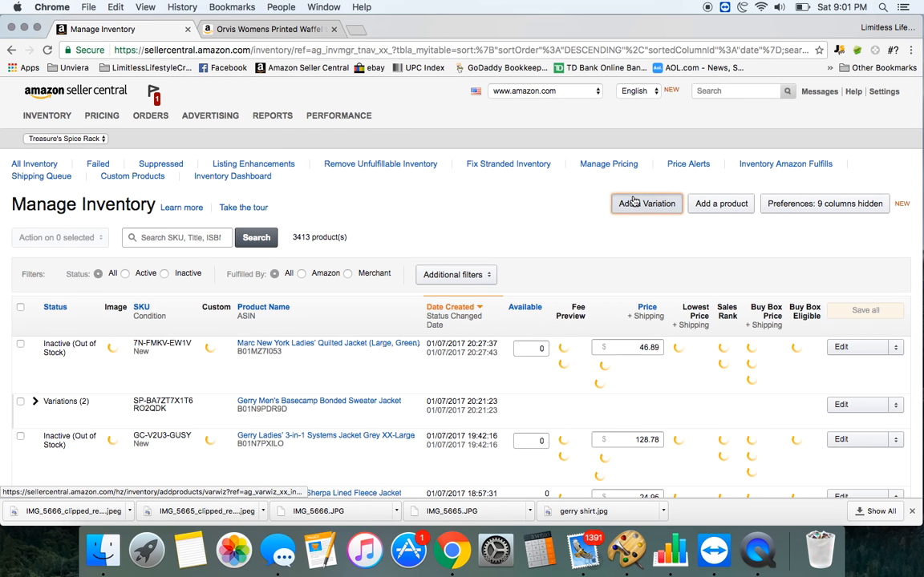
pyautogui.click(634, 202)
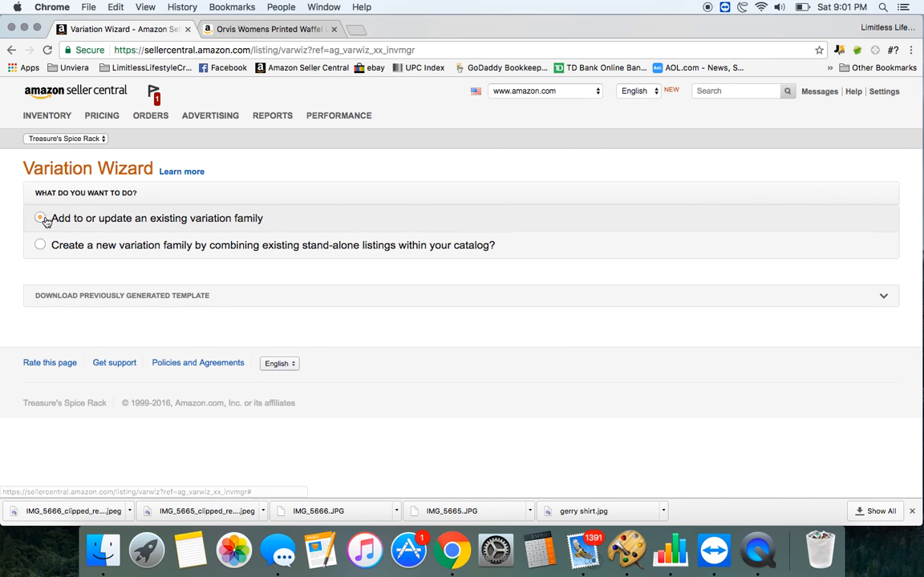
pyautogui.click(40, 220)
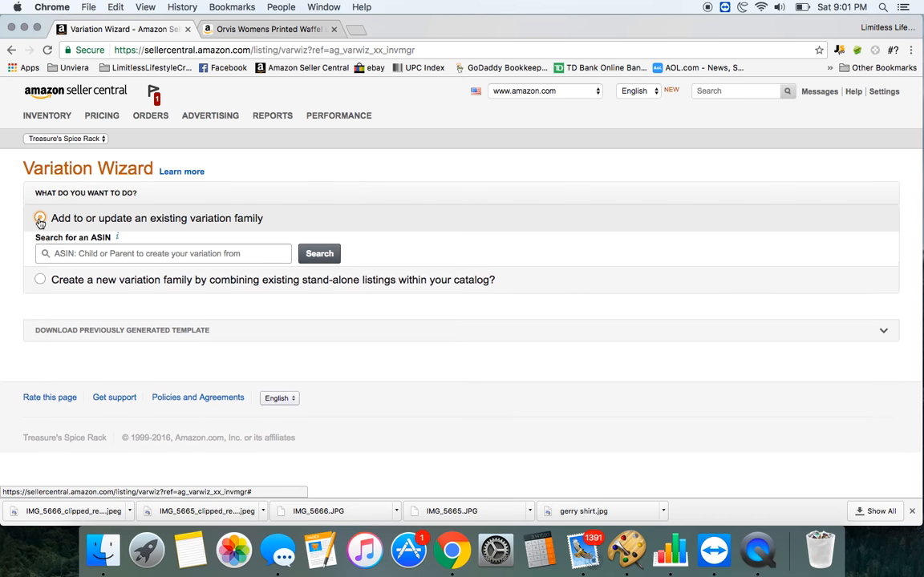
# Search the Variation Wizard for the copied ASIN B01MRWQWBO.
pyautogui.rightClick(116, 257)
pyautogui.click(153, 316)
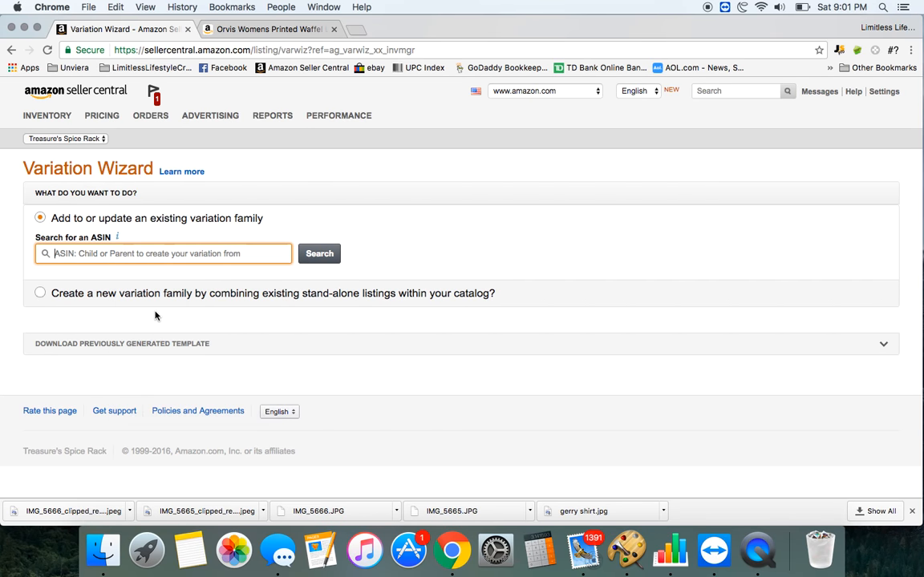
pyautogui.rightClick(142, 251)
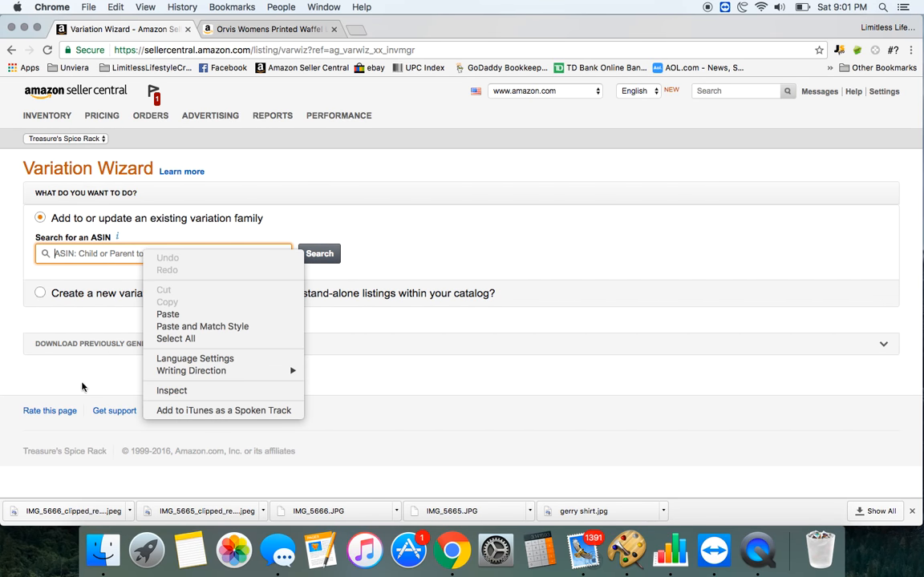
pyautogui.click(167, 314)
pyautogui.click(318, 254)
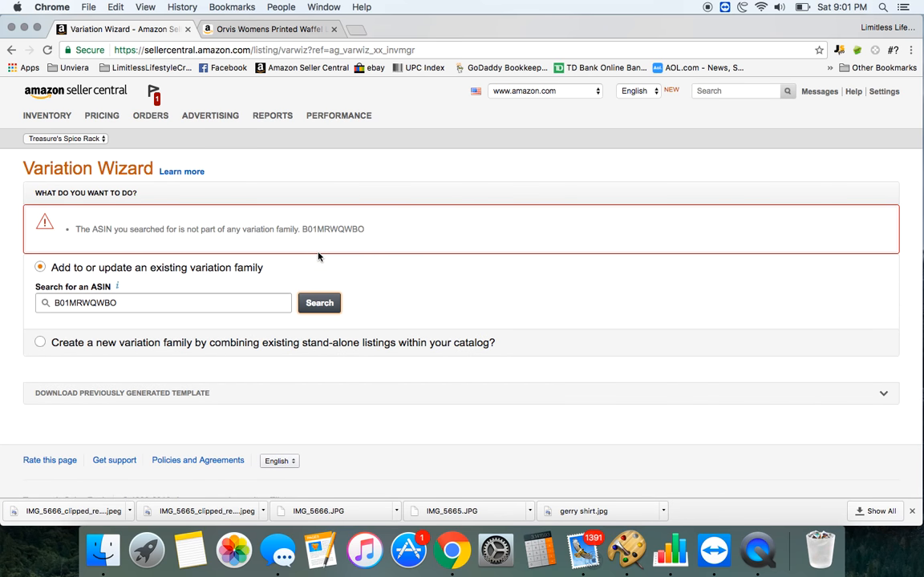
# Return to Manage Inventory after checking the Orvis product page and start creating a new product listing.
pyautogui.click(256, 29)
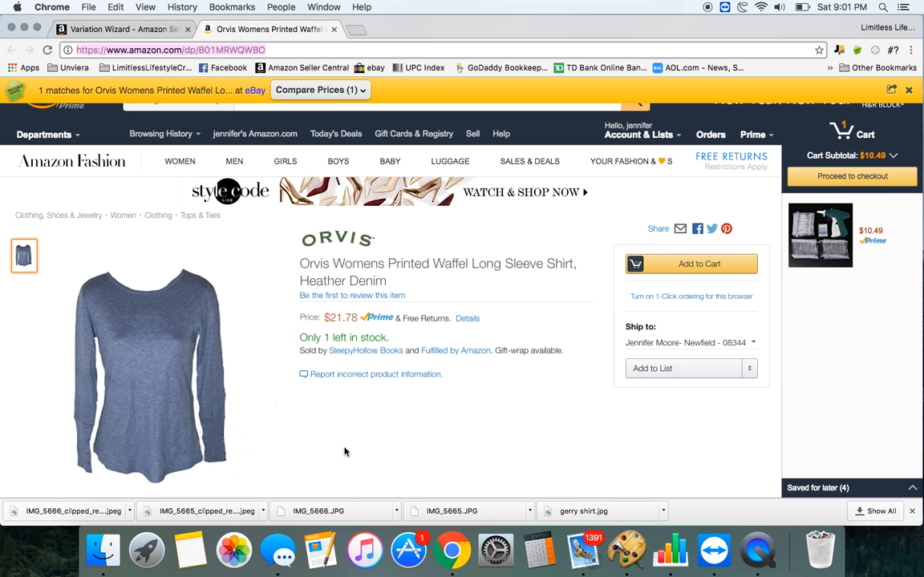
pyautogui.click(138, 30)
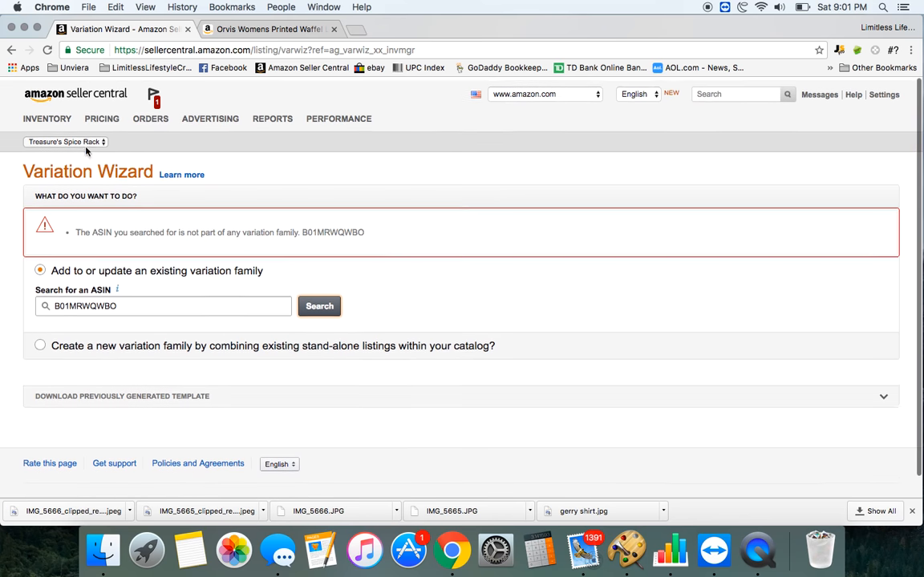
pyautogui.click(43, 113)
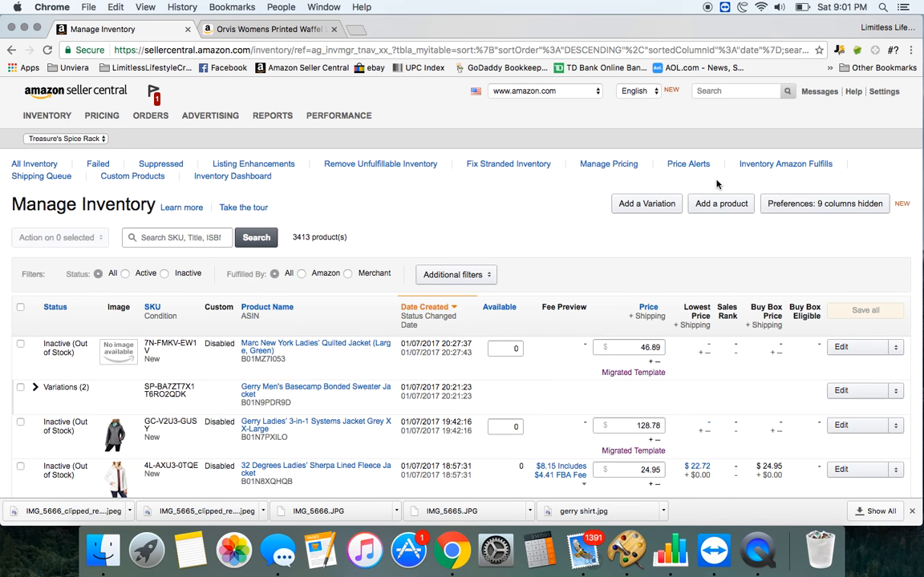
pyautogui.click(712, 206)
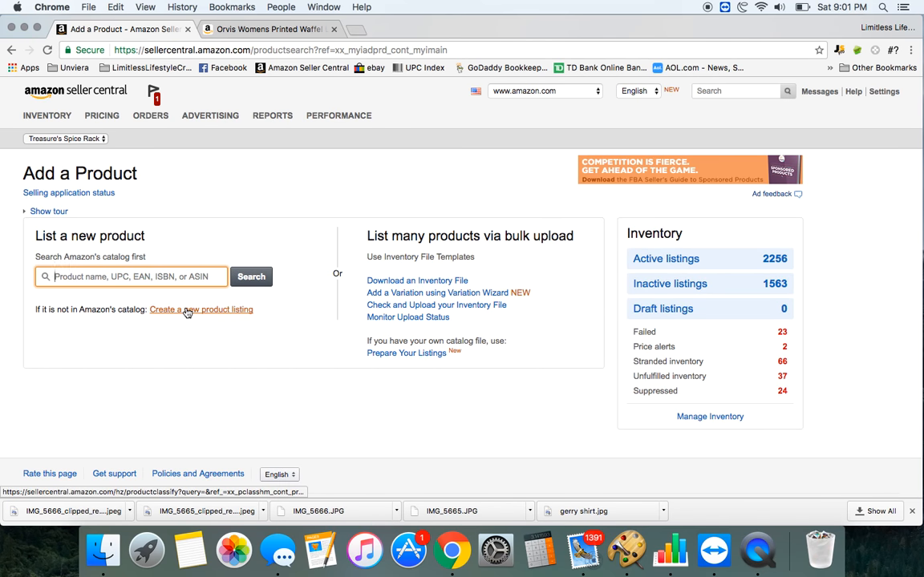
pyautogui.click(186, 310)
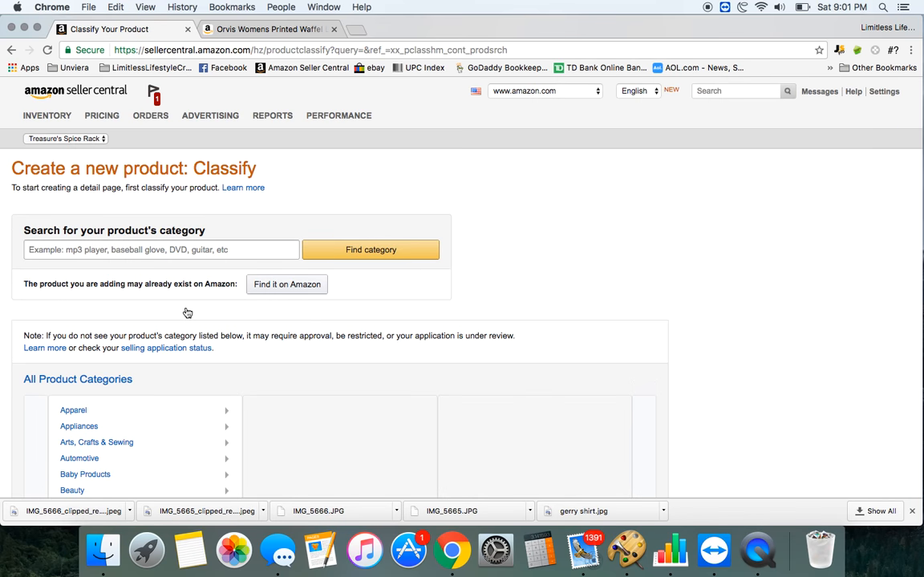
# Classify the new product under Apparel > Shirts > Blouses and select that category.
pyautogui.scroll(-3, 186, 377)
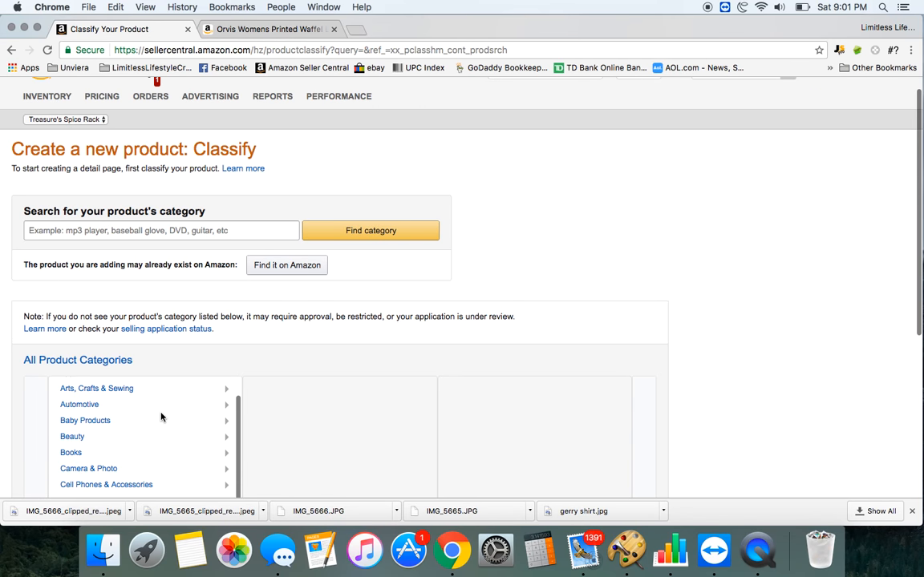
pyautogui.scroll(2, 160, 415)
pyautogui.click(73, 396)
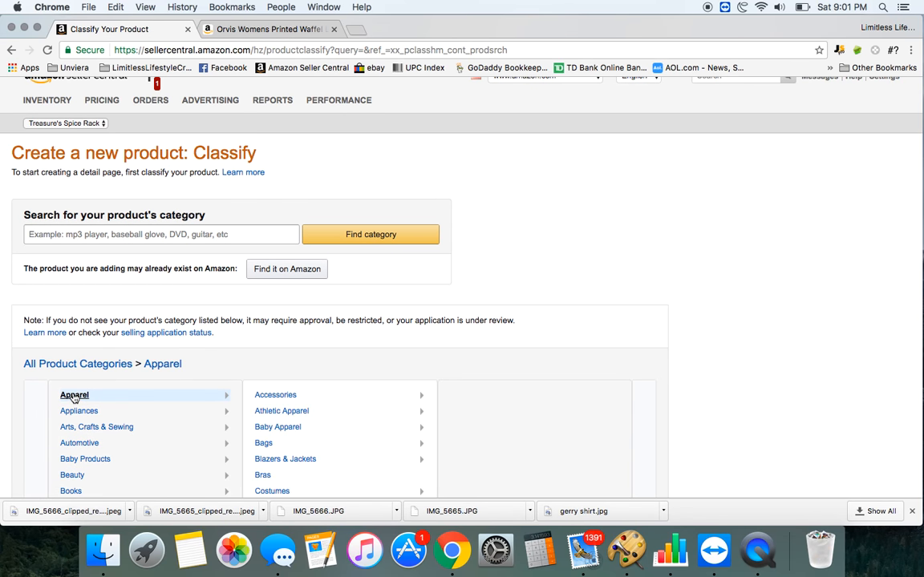
pyautogui.scroll(-3, 357, 305)
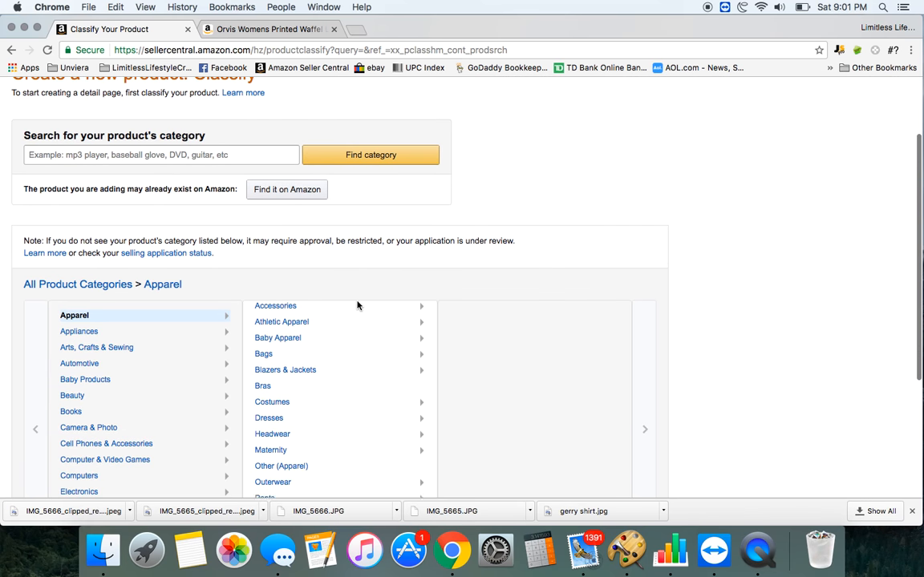
pyautogui.scroll(-3, 357, 305)
pyautogui.click(291, 30)
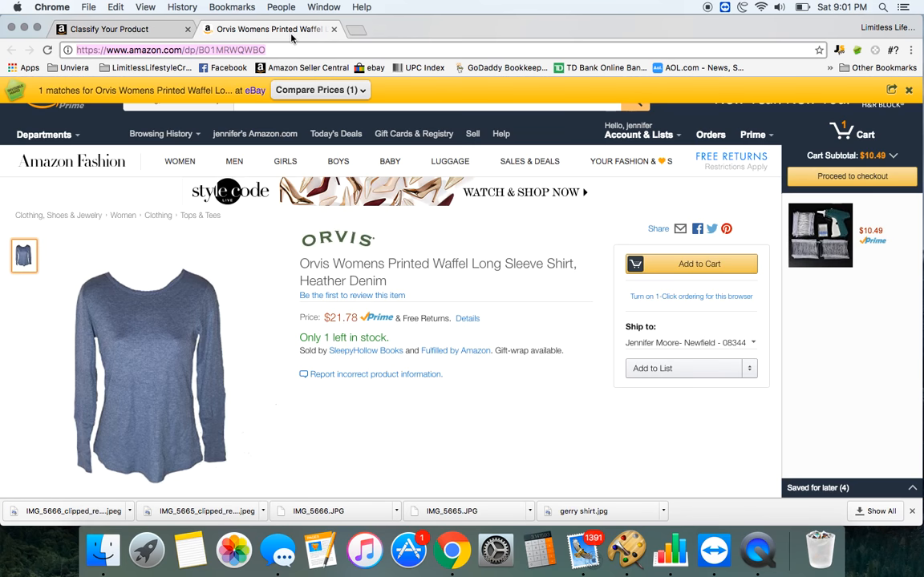
pyautogui.click(109, 29)
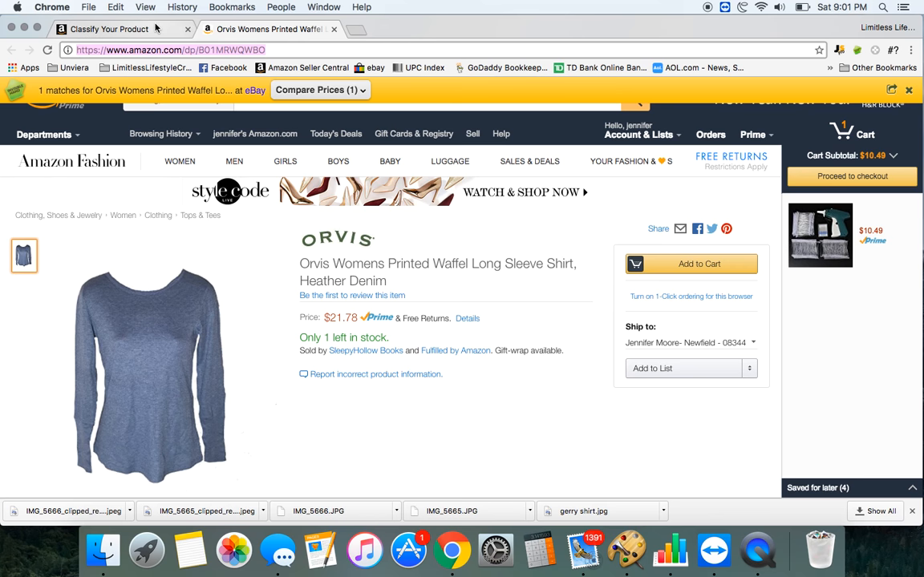
pyautogui.scroll(-1, 329, 360)
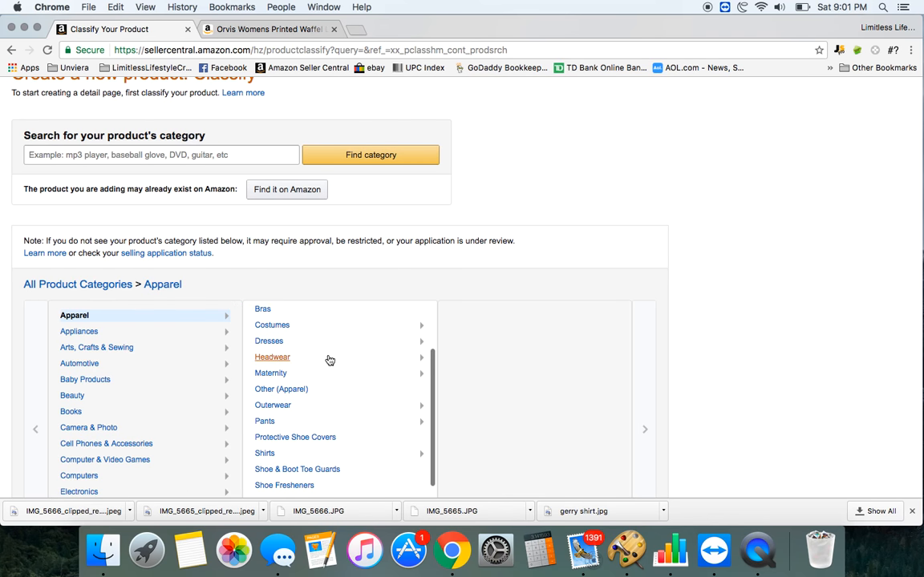
pyautogui.click(266, 454)
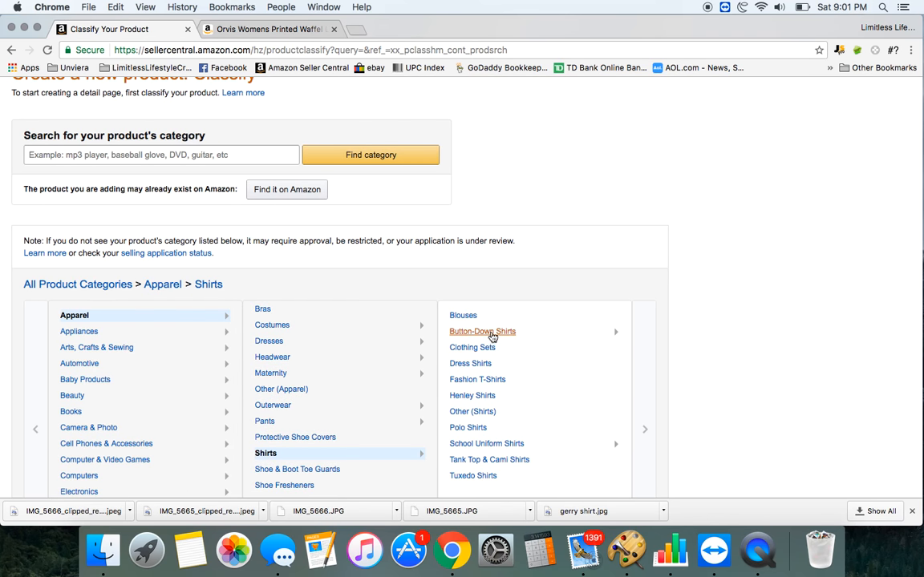
pyautogui.click(465, 317)
pyautogui.click(534, 446)
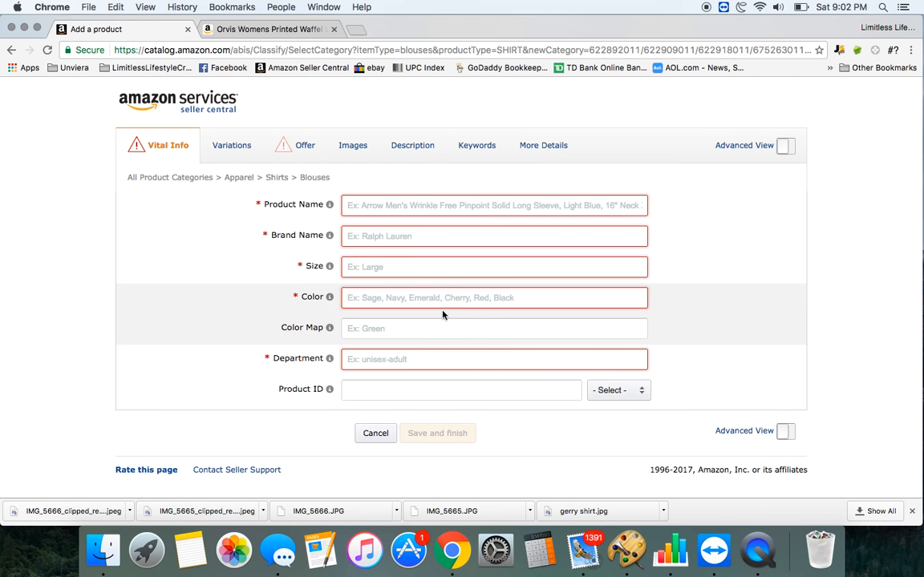
# Copy the title "Orvis Womens Printed Waffel Long Sleeve Shirt, Heather Denim" from the product page into the Product Name.
pyautogui.click(376, 206)
pyautogui.hotkey('ctrl', 'Tab')
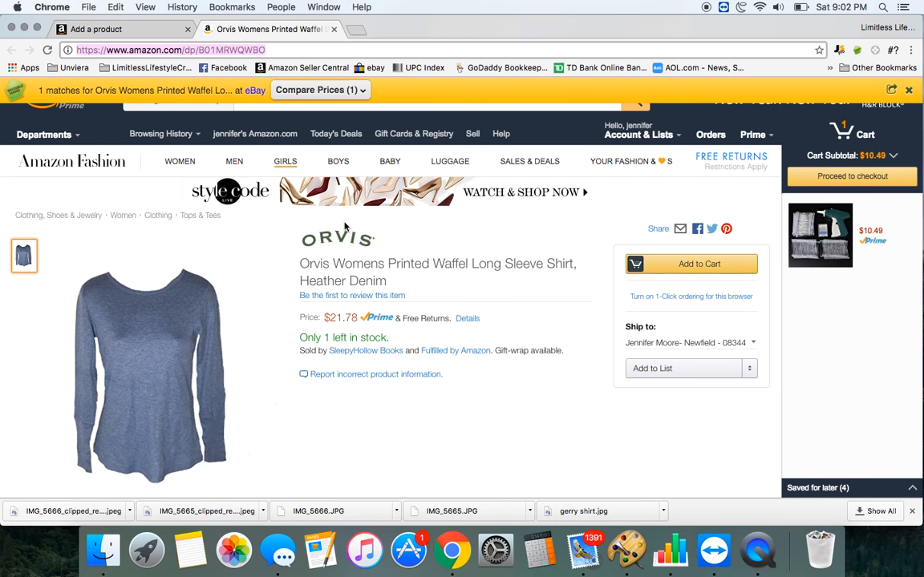
pyautogui.tripleClick(373, 266)
pyautogui.rightClick(335, 235)
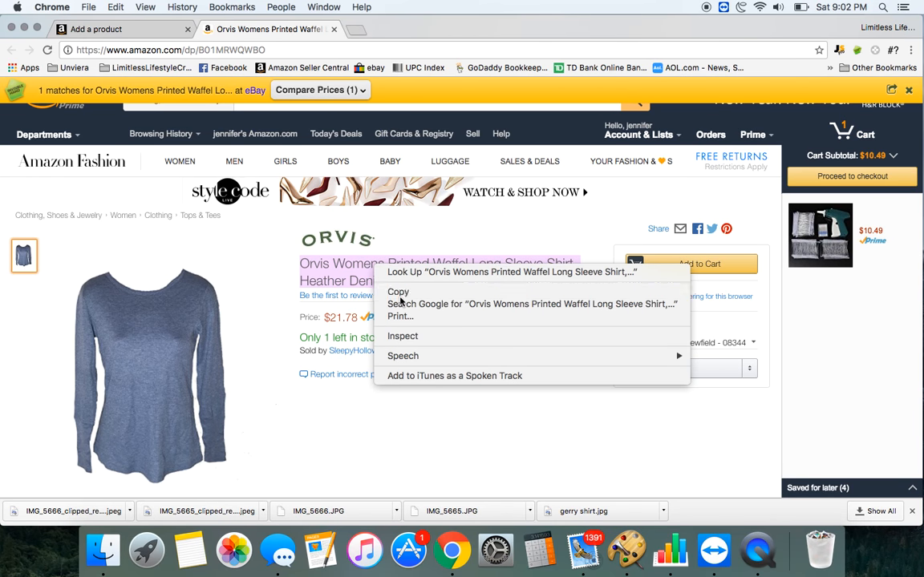
pyautogui.click(391, 291)
pyautogui.click(165, 27)
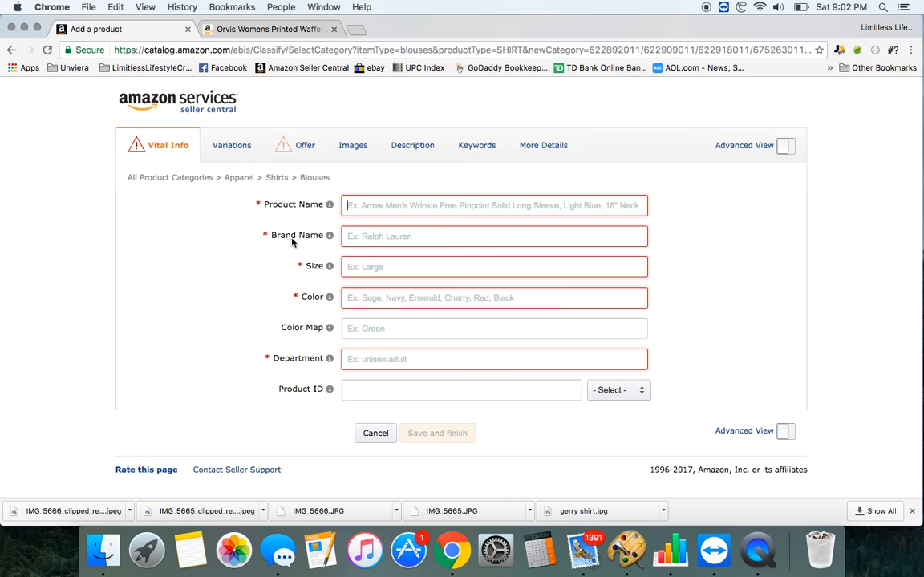
pyautogui.rightClick(373, 210)
pyautogui.click(398, 272)
# Enter "Orvis" as the brand name and "Mediu" as the size.
pyautogui.click(380, 236)
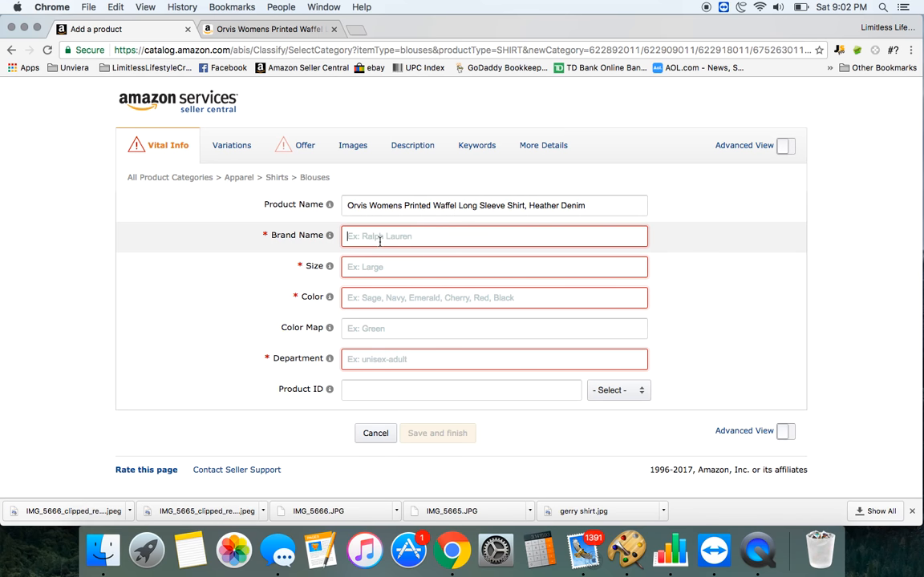
pyautogui.write('Orvis')
pyautogui.click(375, 267)
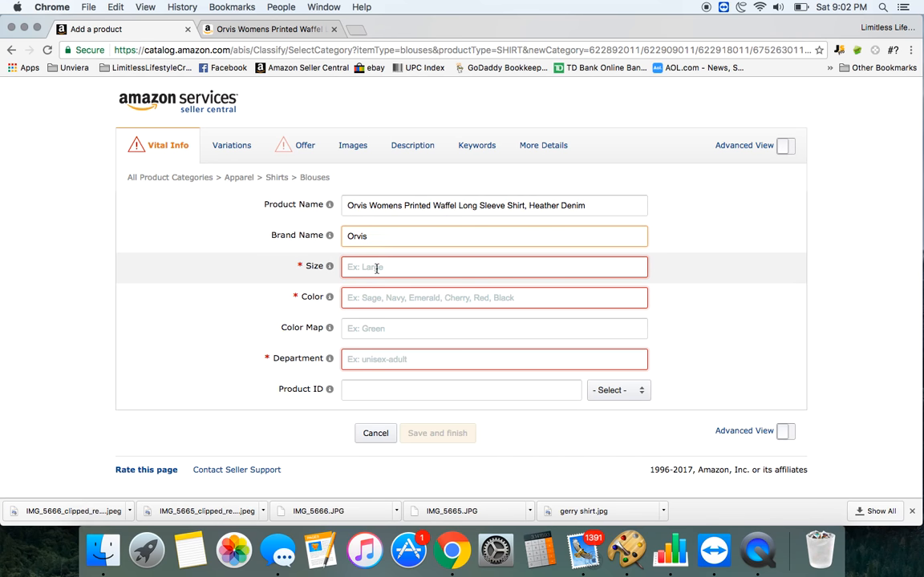
pyautogui.write('Mediu')
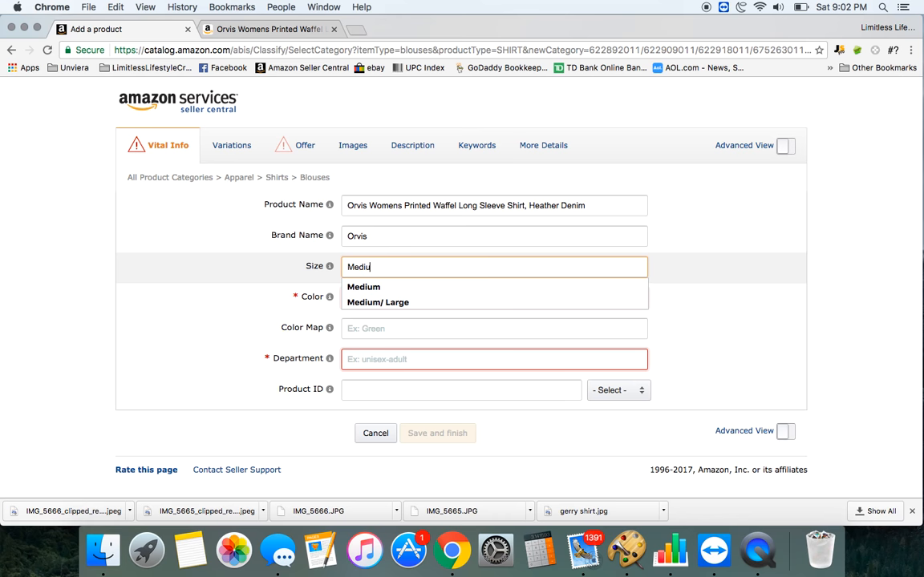
pyautogui.press('Tab')
# Fill in "Blue" as the color, "blue" as the color map and "womens" as the department.
pyautogui.write('Blue')
pyautogui.press('Tab')
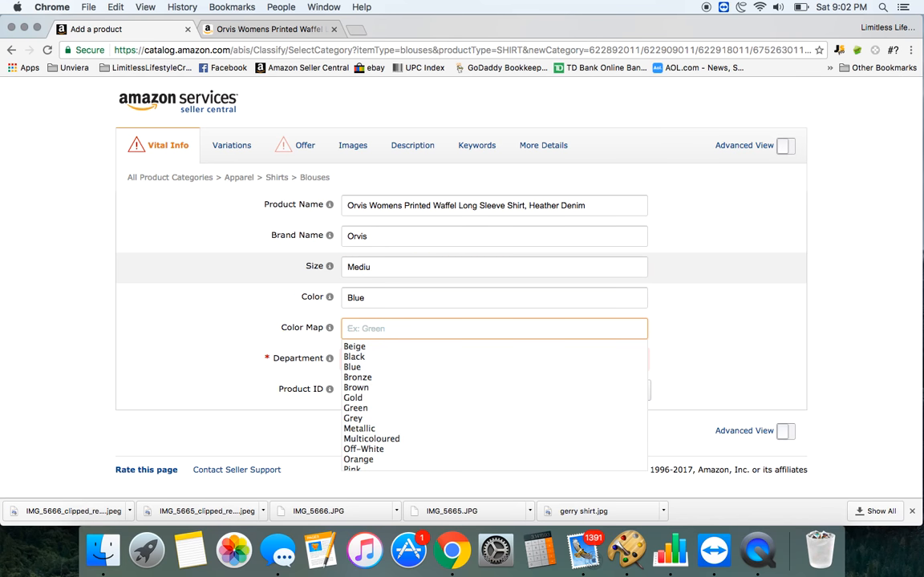
pyautogui.write('blue')
pyautogui.press('Tab')
pyautogui.write('wome')
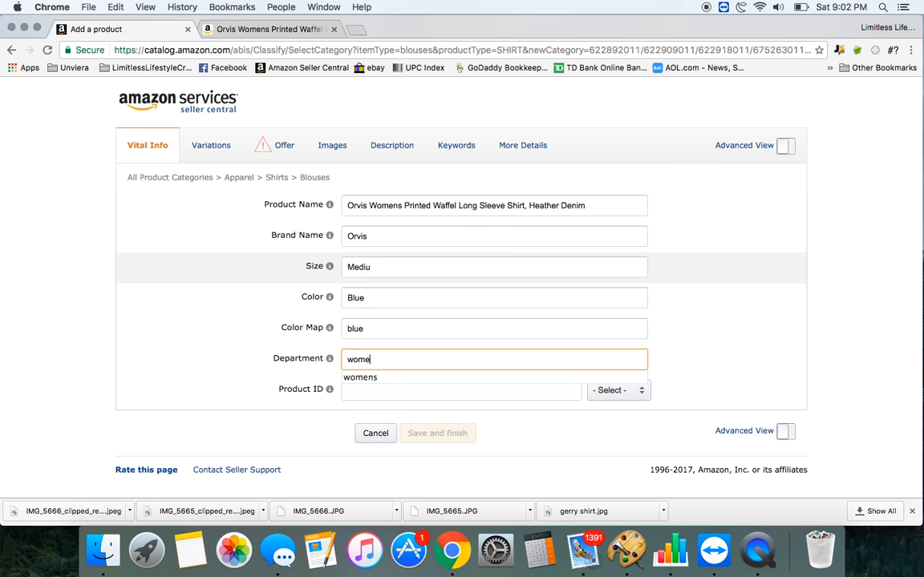
pyautogui.click(362, 377)
pyautogui.press('Tab')
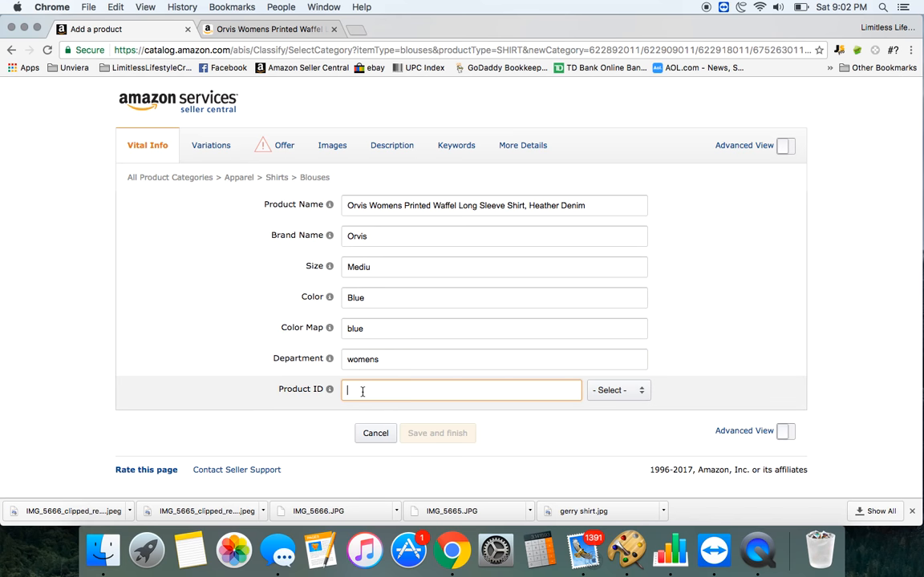
# Set the product ID type to EAN.
pyautogui.click(603, 390)
pyautogui.click(604, 445)
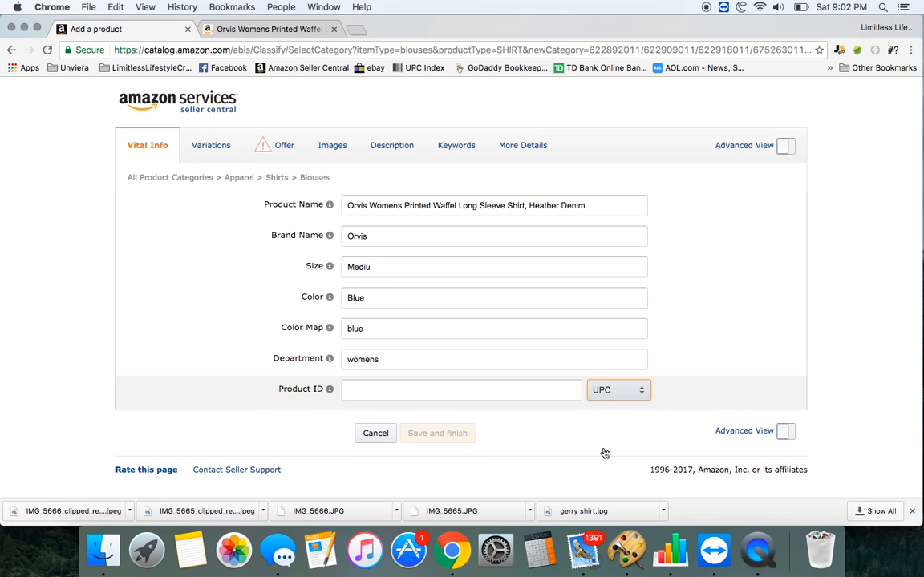
pyautogui.click(618, 390)
pyautogui.click(609, 354)
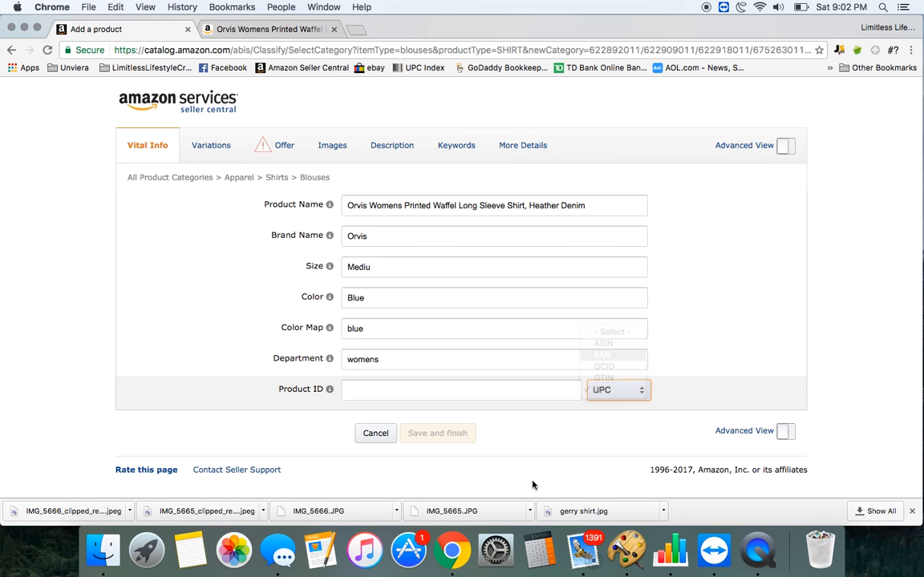
pyautogui.click(674, 554)
pyautogui.click(129, 312)
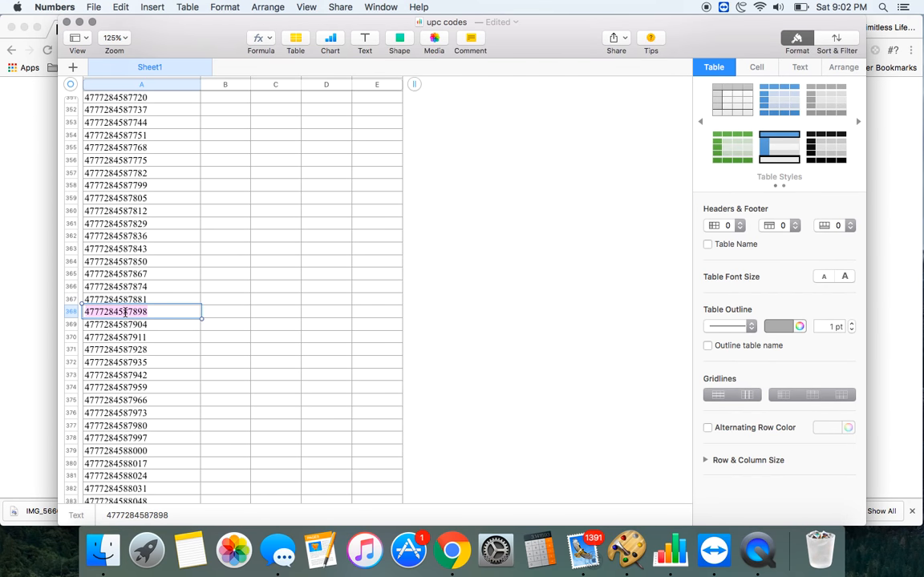
pyautogui.rightClick(127, 312)
pyautogui.click(150, 353)
pyautogui.click(26, 276)
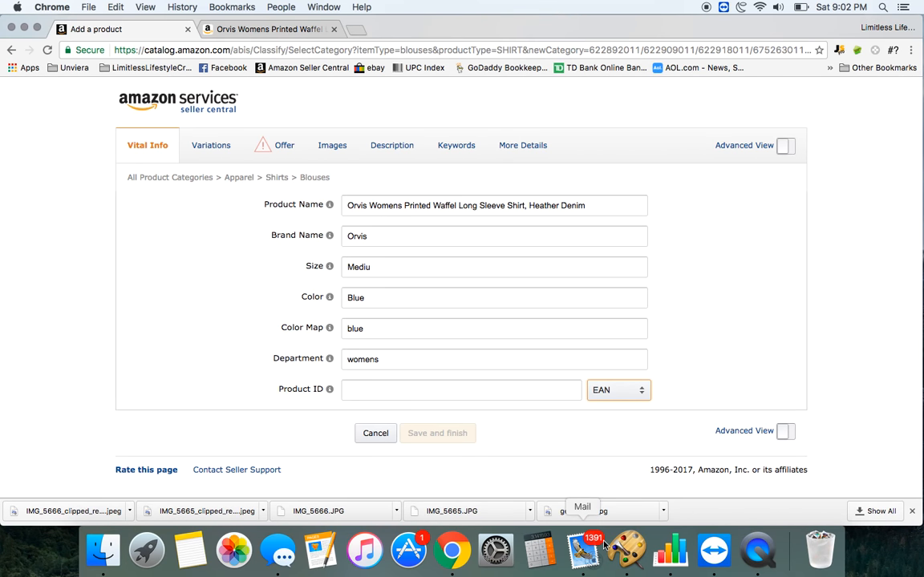
pyautogui.click(385, 391)
pyautogui.rightClick(385, 390)
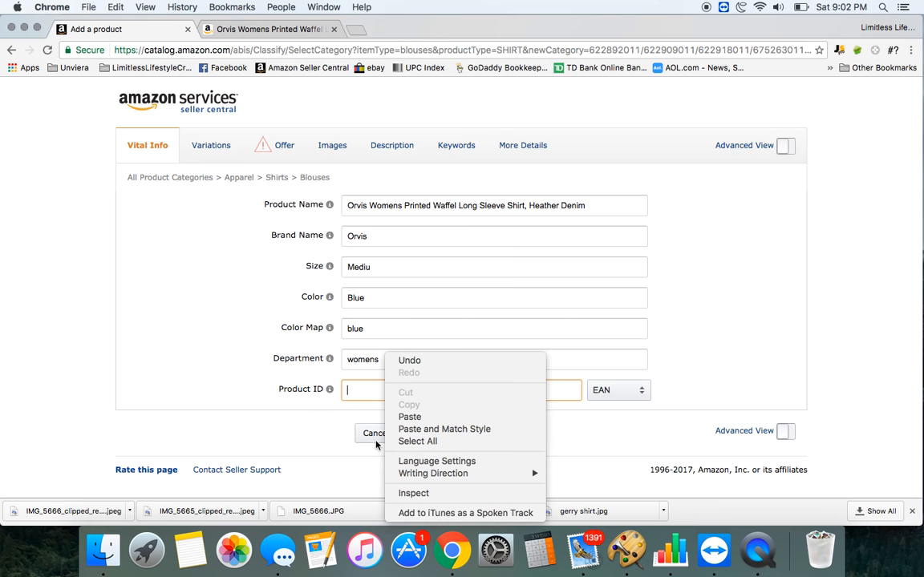
pyautogui.click(410, 417)
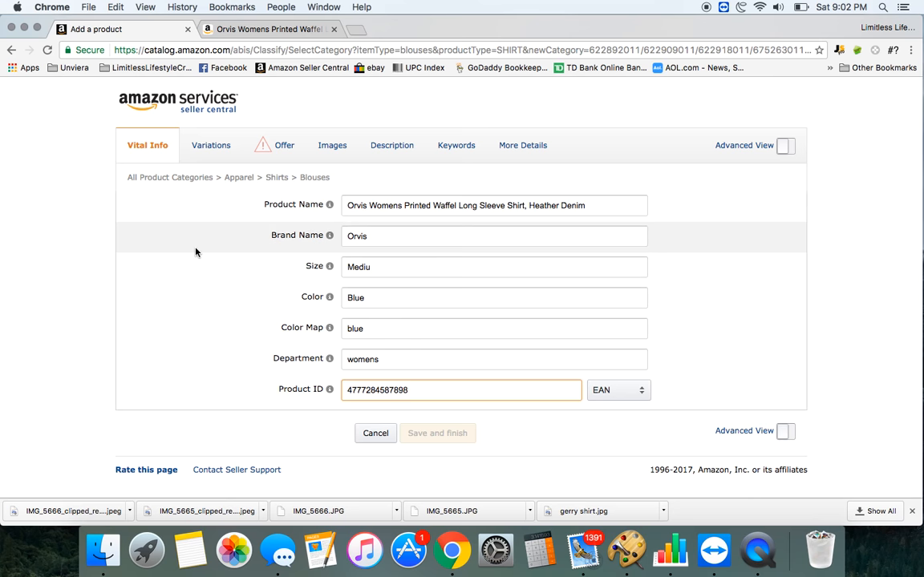
# Set the listing's variation theme to Size, Color.
pyautogui.click(210, 148)
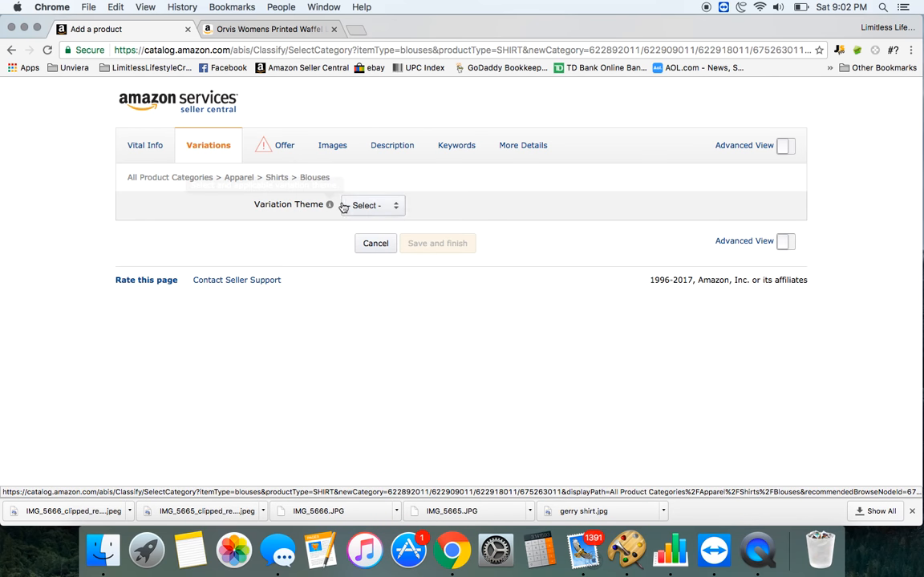
pyautogui.click(371, 207)
pyautogui.press('Escape')
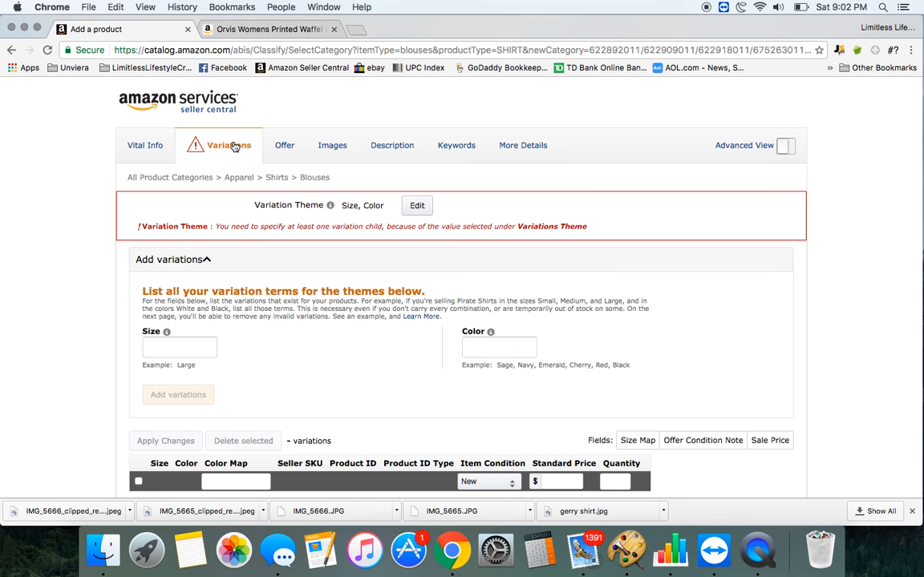
# Check the shirt's Amazon product page, then add a variation with size Large and color Blue to the listing.
pyautogui.click(261, 32)
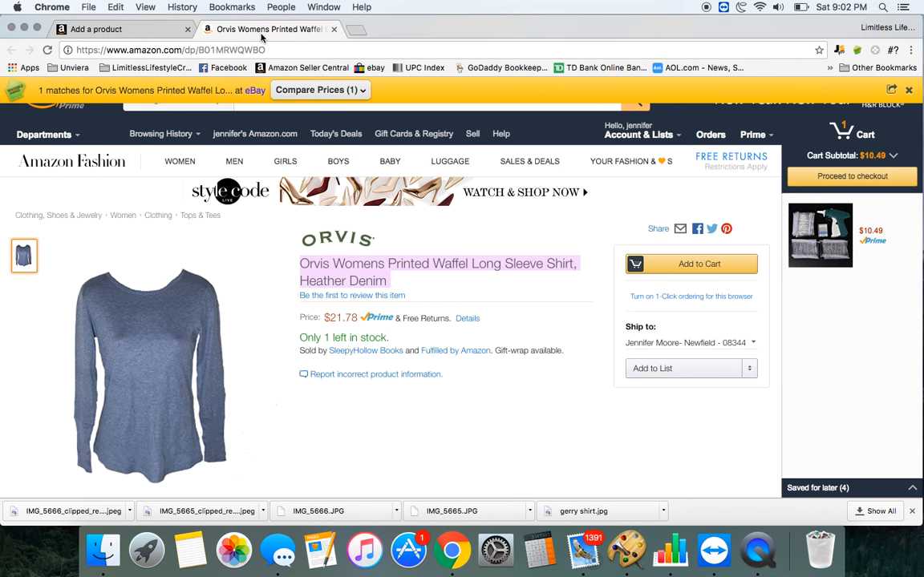
pyautogui.click(136, 36)
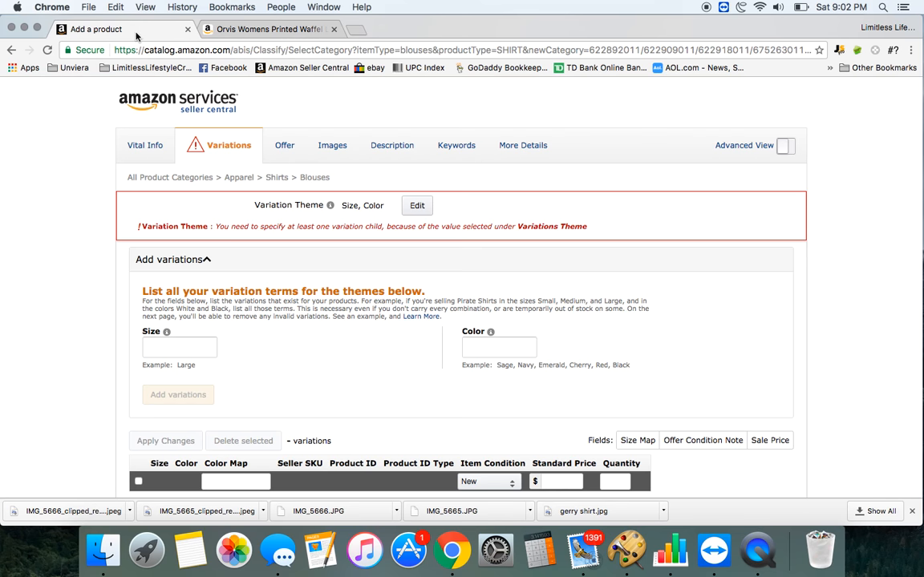
pyautogui.click(188, 343)
pyautogui.write('Large')
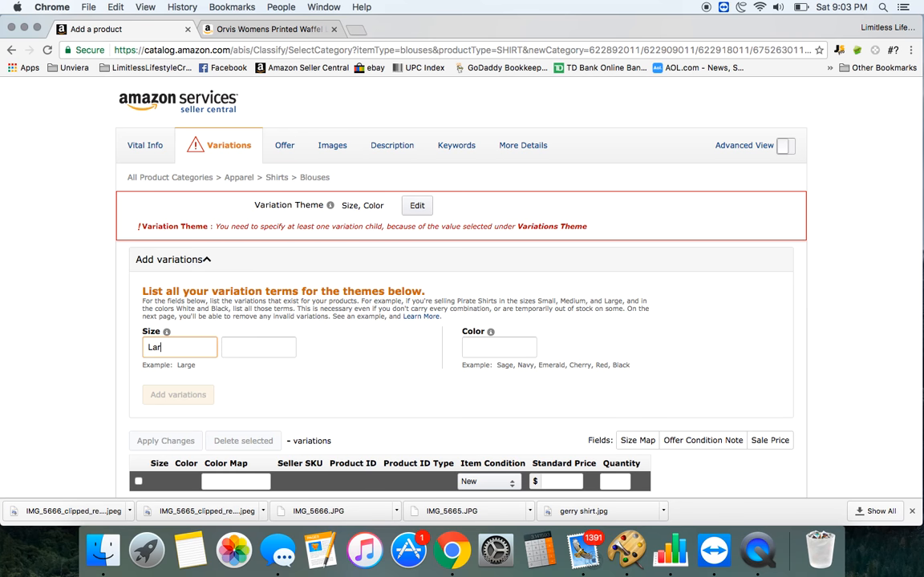
pyautogui.press('Tab')
pyautogui.press('Tab')
pyautogui.write('Blu')
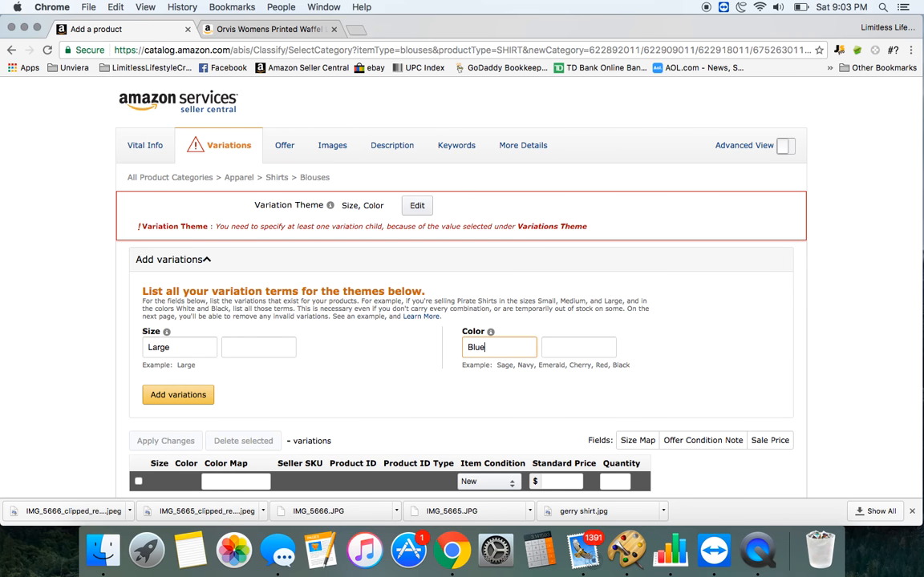
pyautogui.click(178, 394)
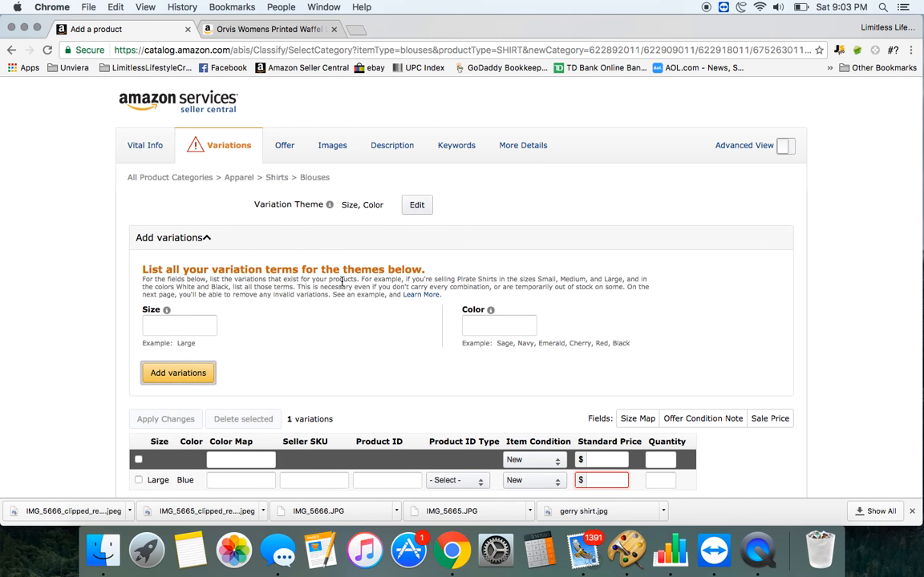
# Add a second variation with size Medium and color Blue.
pyautogui.scroll(-3, 342, 285)
pyautogui.click(178, 238)
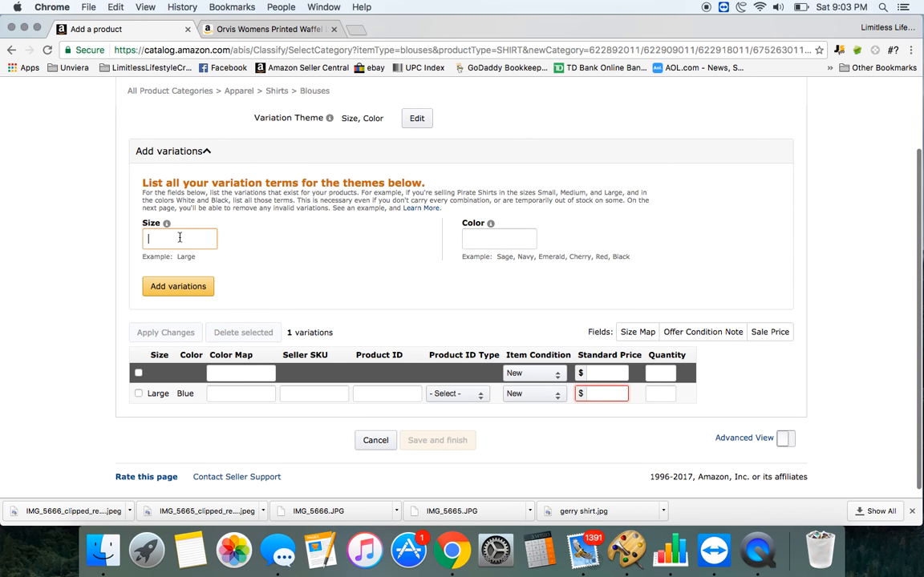
pyautogui.write('Med')
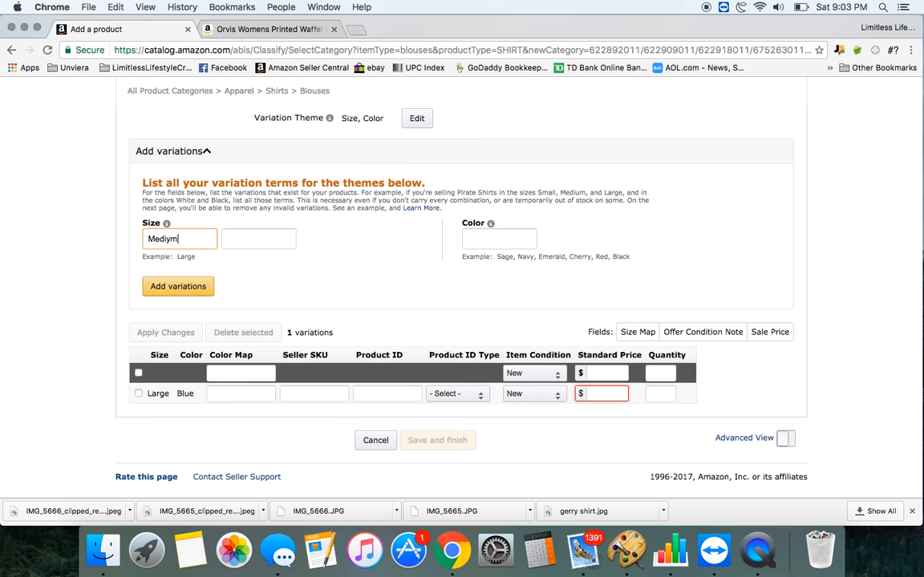
pyautogui.write('ium')
pyautogui.press('Tab')
pyautogui.press('Tab')
pyautogui.write('Blue')
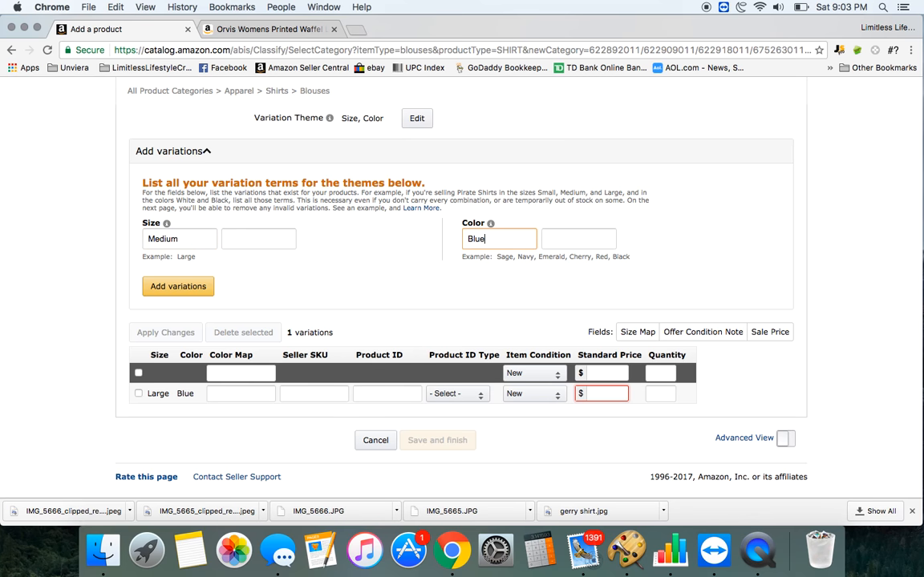
pyautogui.click(179, 294)
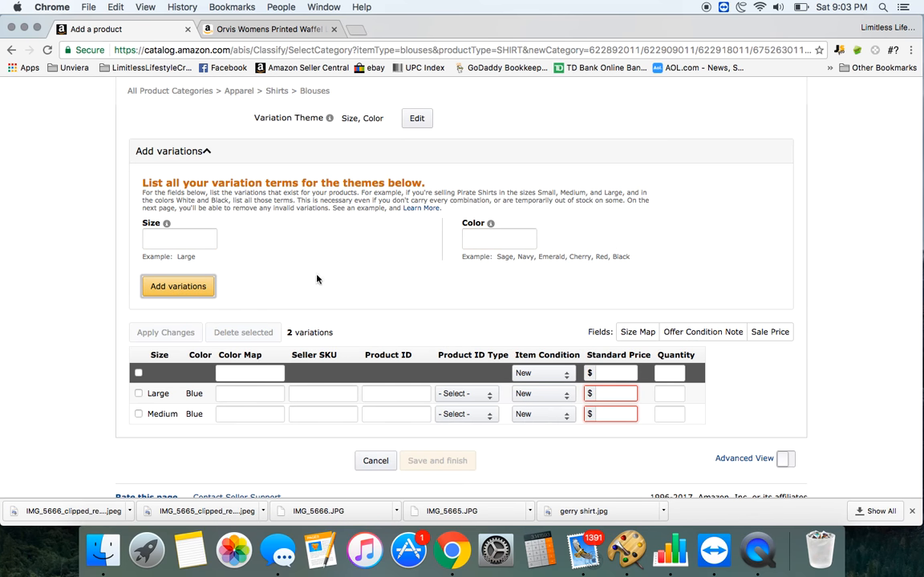
# Set the product ID type of both the Large and Medium variations to EAN.
pyautogui.click(456, 394)
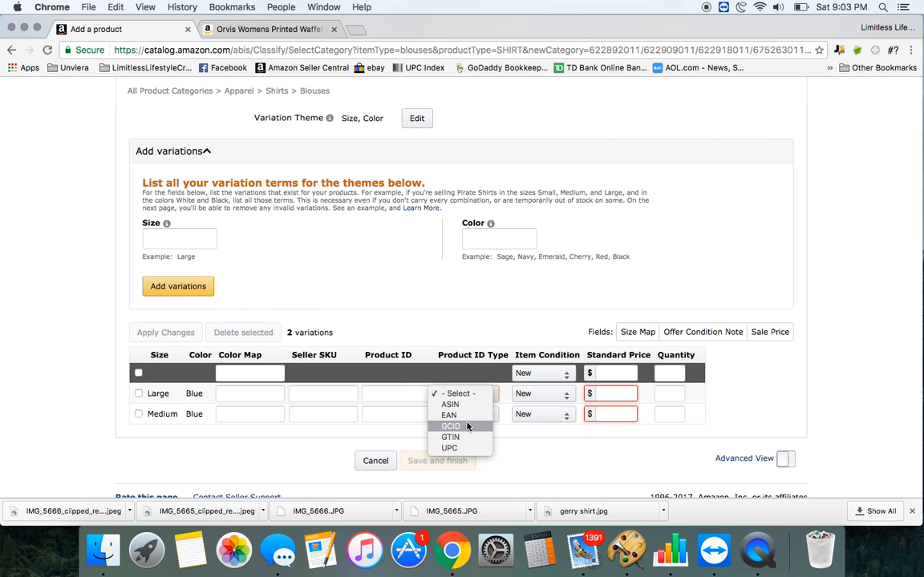
pyautogui.click(461, 416)
pyautogui.click(460, 416)
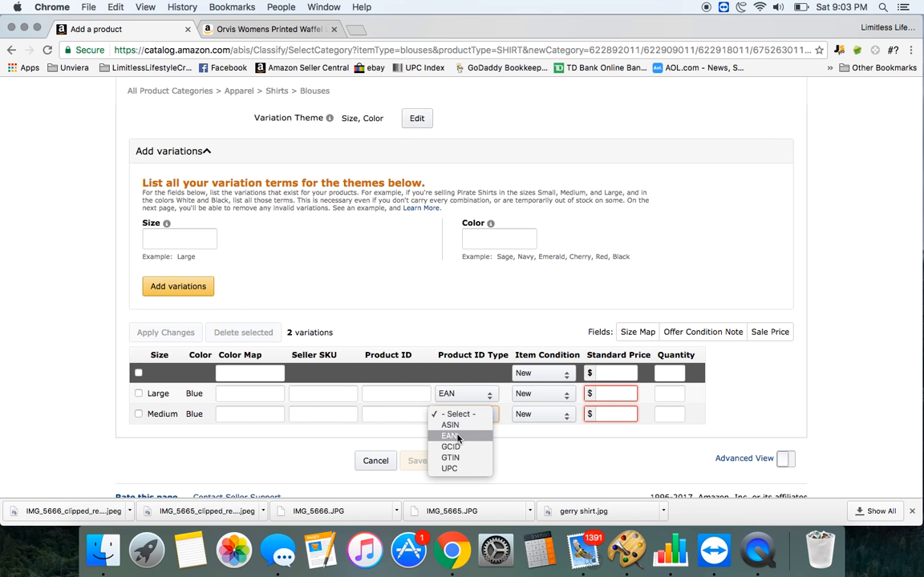
pyautogui.click(458, 437)
pyautogui.click(672, 554)
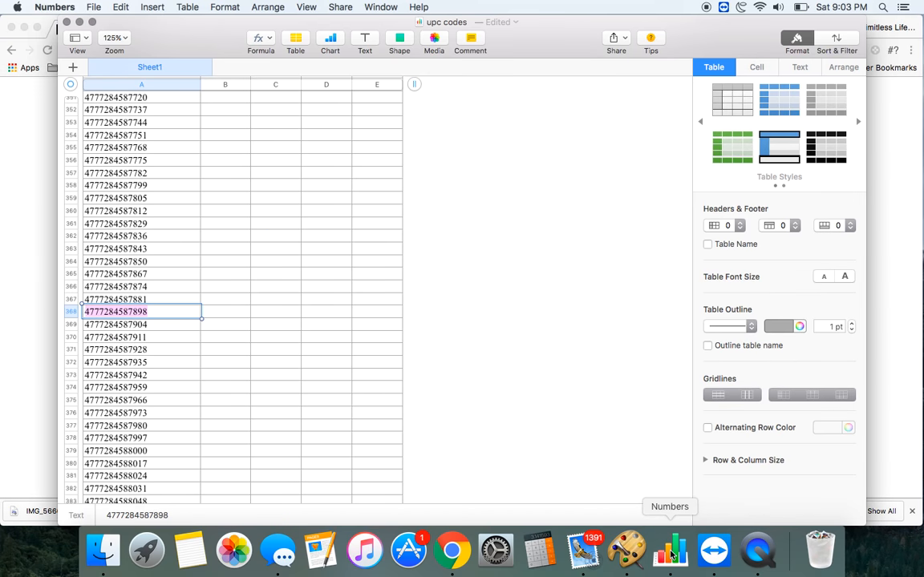
pyautogui.click(104, 328)
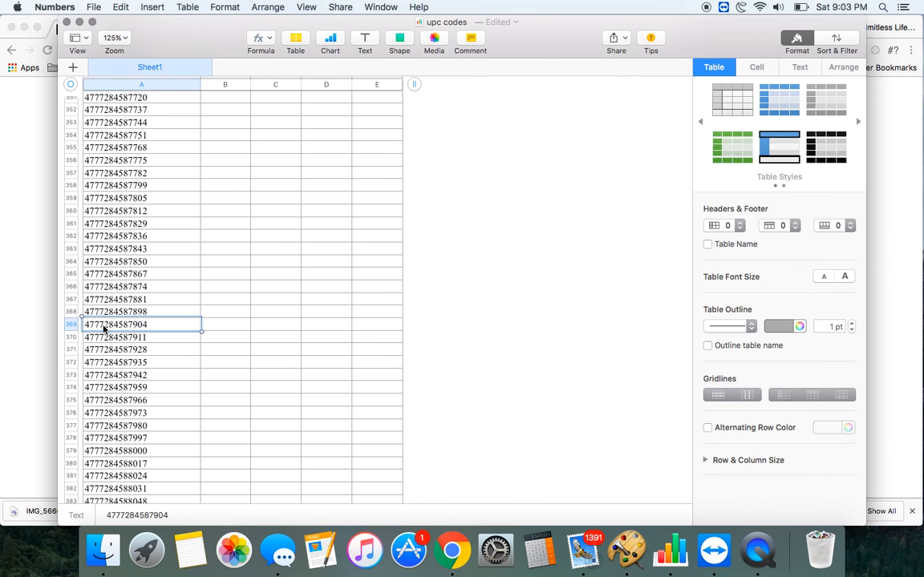
pyautogui.rightClick(104, 327)
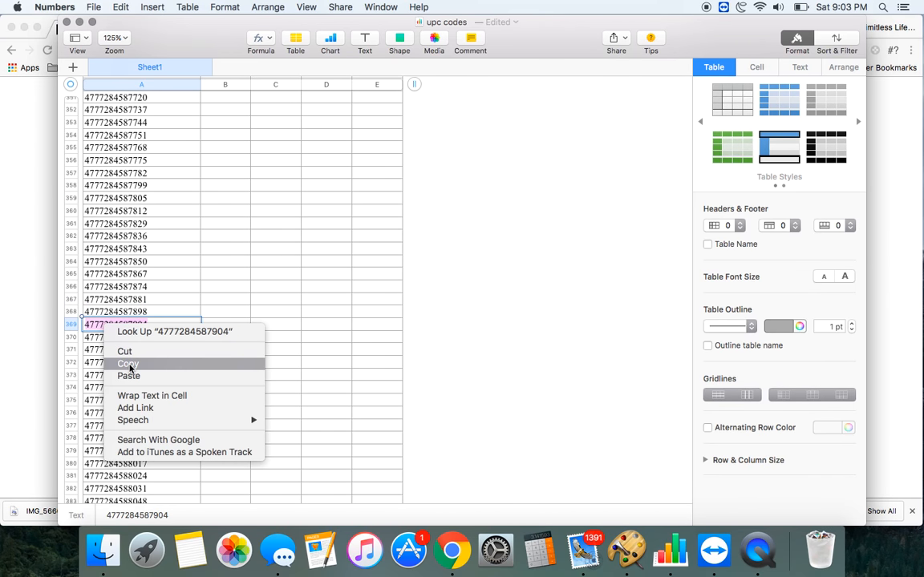
pyautogui.click(112, 362)
pyautogui.click(35, 339)
pyautogui.click(369, 393)
pyautogui.rightClick(374, 393)
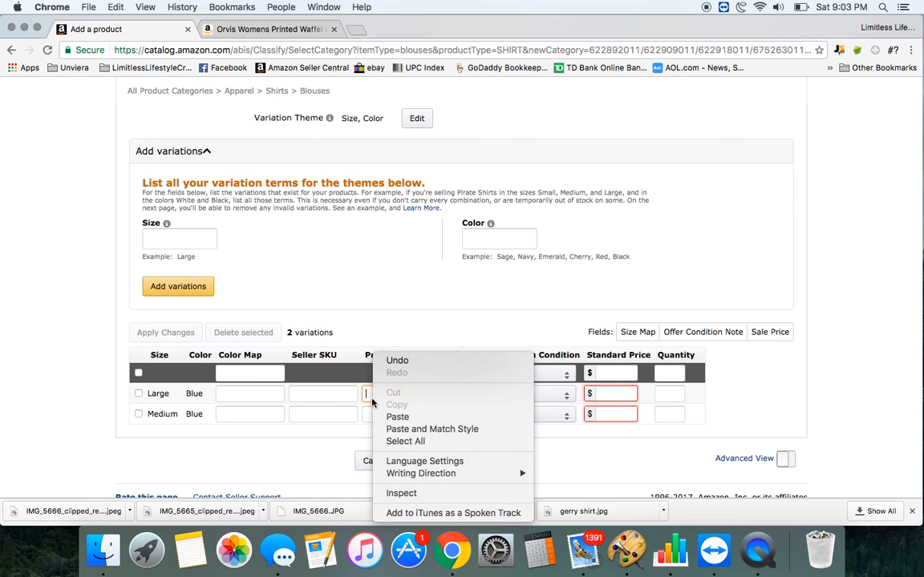
pyautogui.click(397, 417)
pyautogui.click(371, 414)
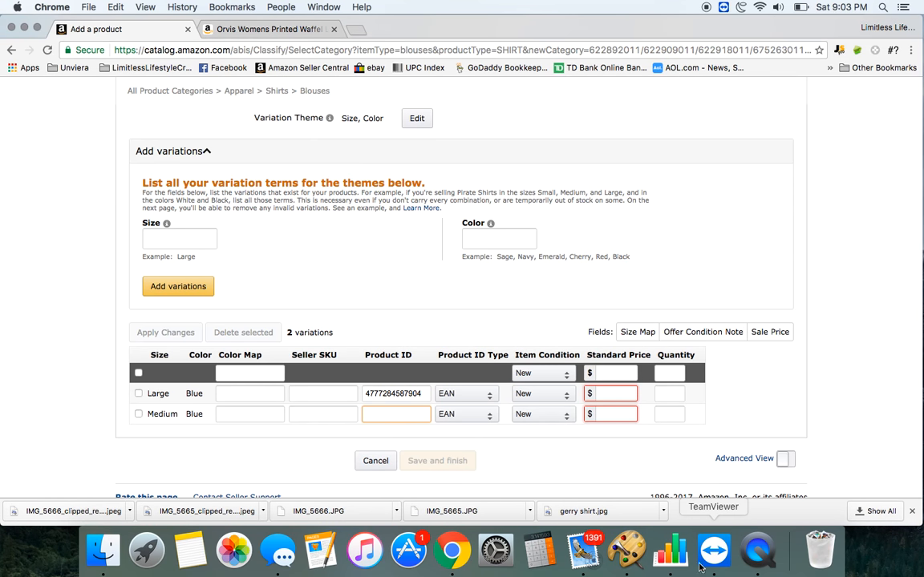
pyautogui.click(670, 553)
pyautogui.click(128, 337)
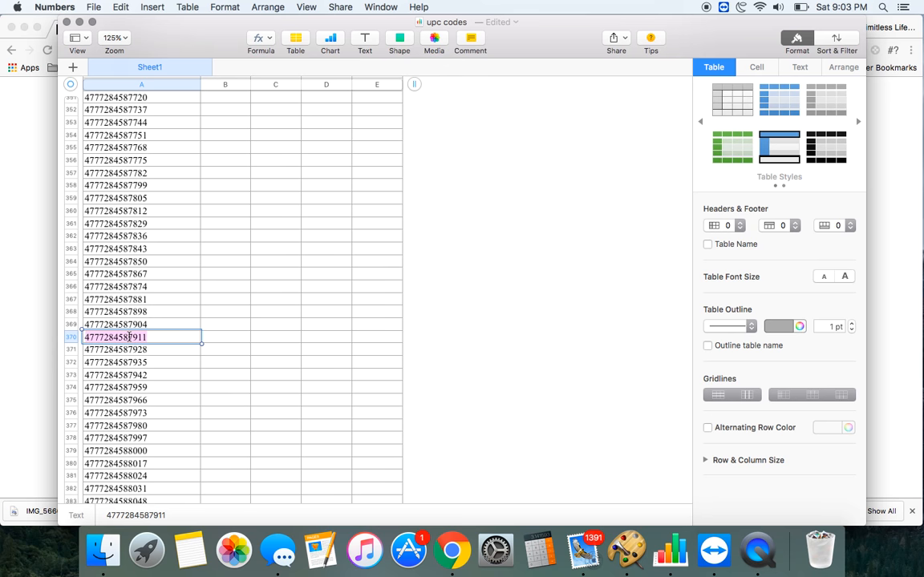
pyautogui.rightClick(130, 336)
pyautogui.click(151, 374)
pyautogui.click(25, 309)
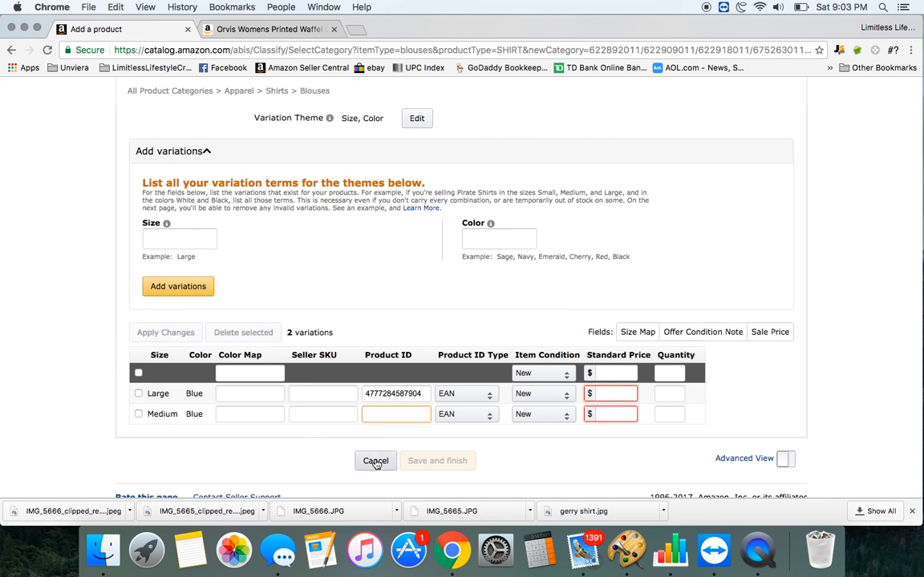
pyautogui.rightClick(372, 414)
pyautogui.click(385, 415)
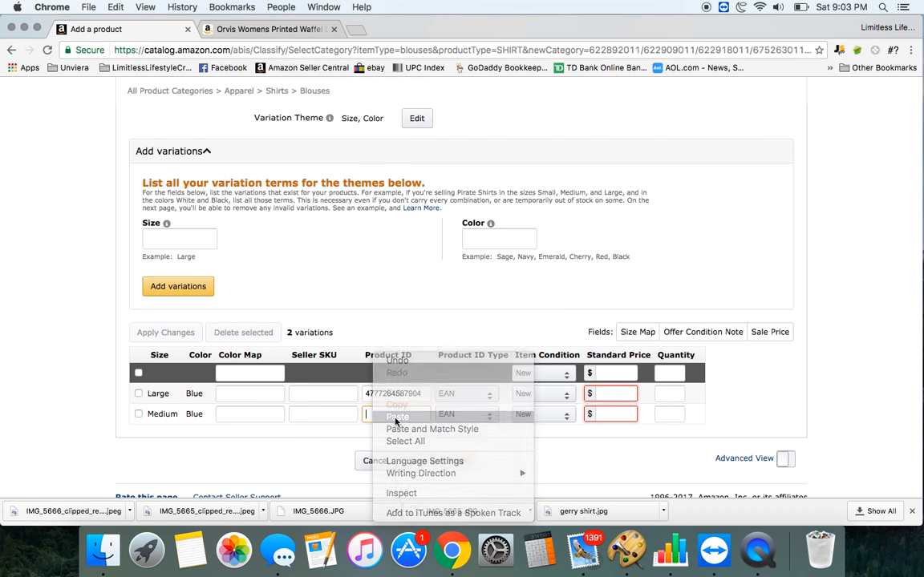
# Look up the shirt's price on its Amazon product page and set both variations' standard price to 21.78.
pyautogui.click(606, 394)
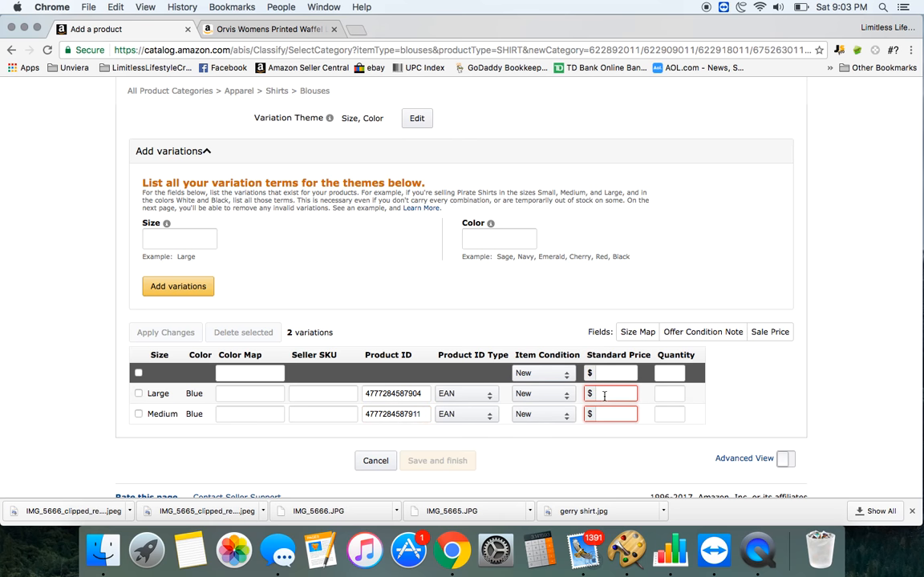
pyautogui.click(284, 30)
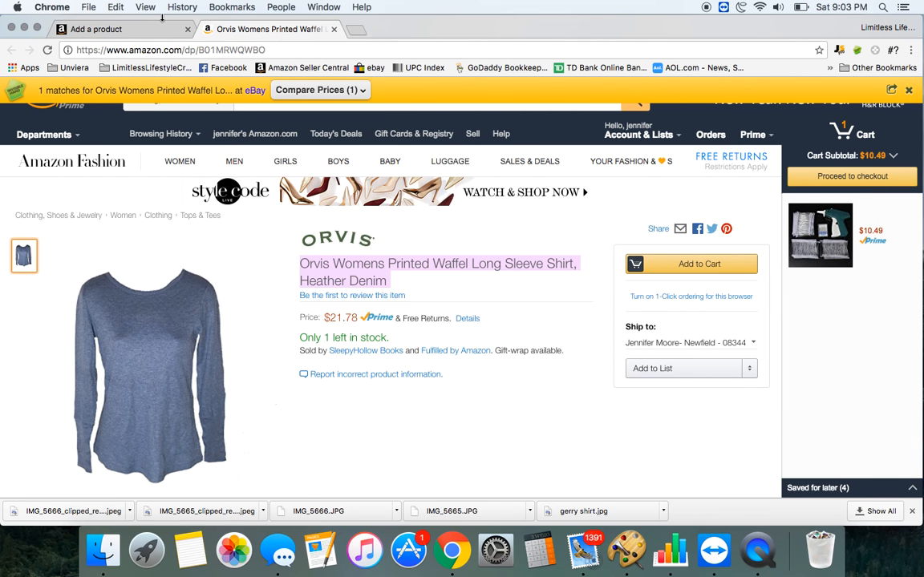
pyautogui.click(120, 29)
pyautogui.write('21.78')
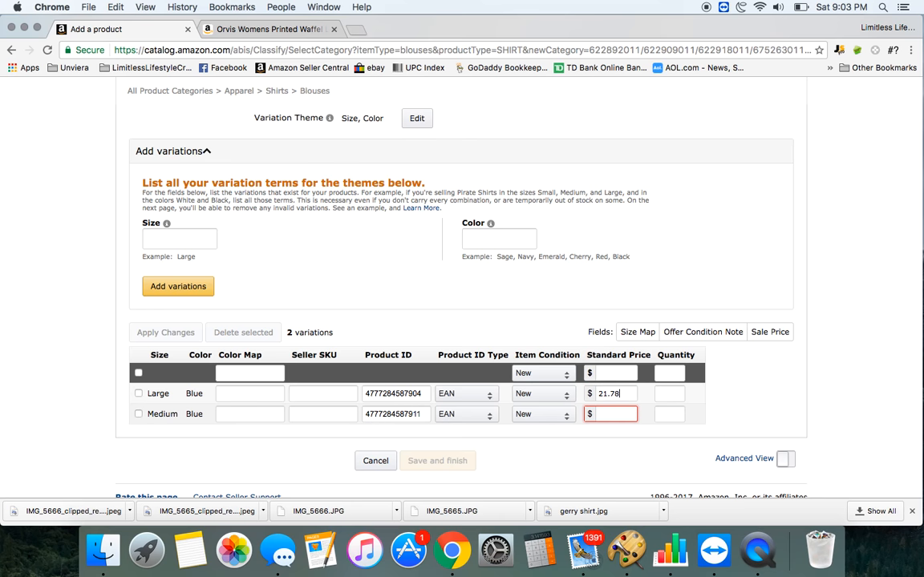
pyautogui.click(611, 415)
pyautogui.write('21.78')
# Set the quantity of both the Large and Medium variations to 0.
pyautogui.click(667, 394)
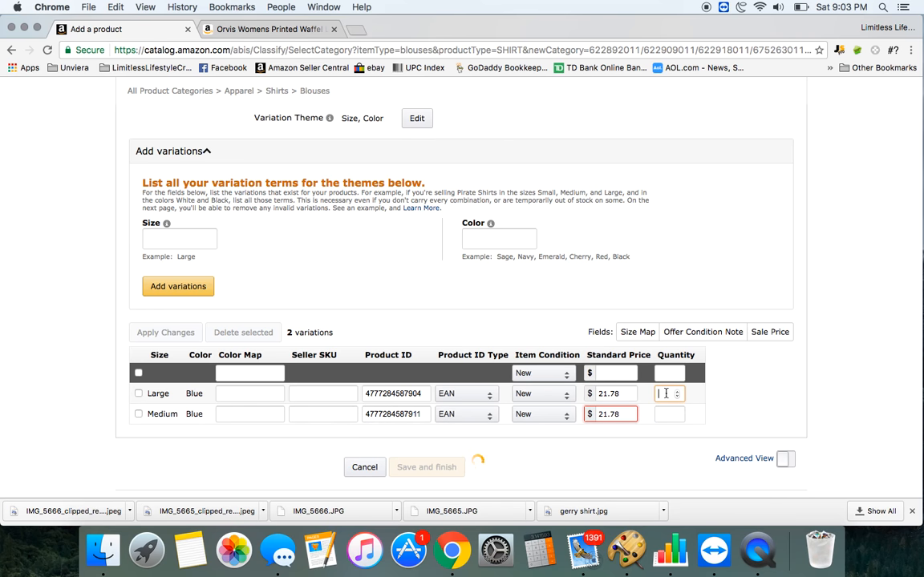
pyautogui.write('0')
pyautogui.click(662, 416)
pyautogui.write('0')
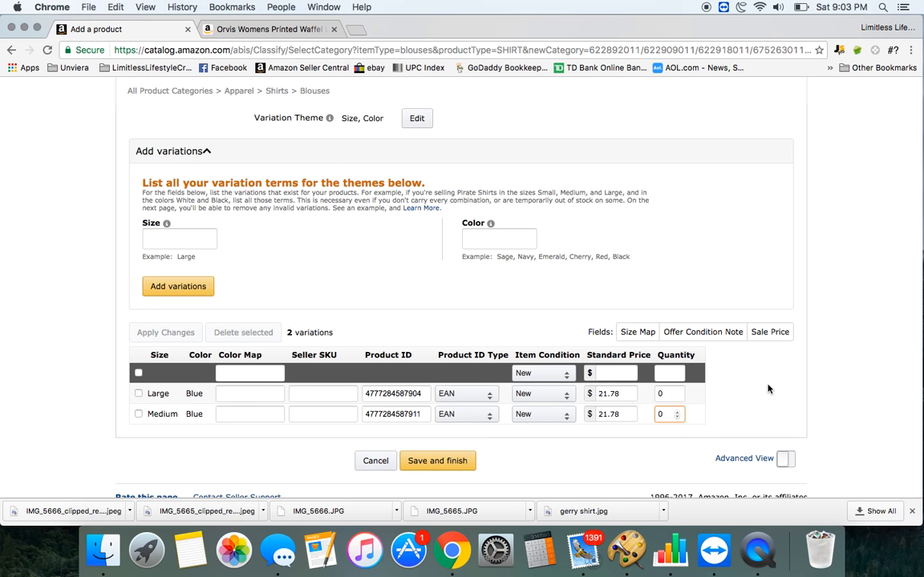
# Open the listing's image section, then capture a screenshot of the blue shirt photo on the Amazon product page.
pyautogui.scroll(2, 768, 388)
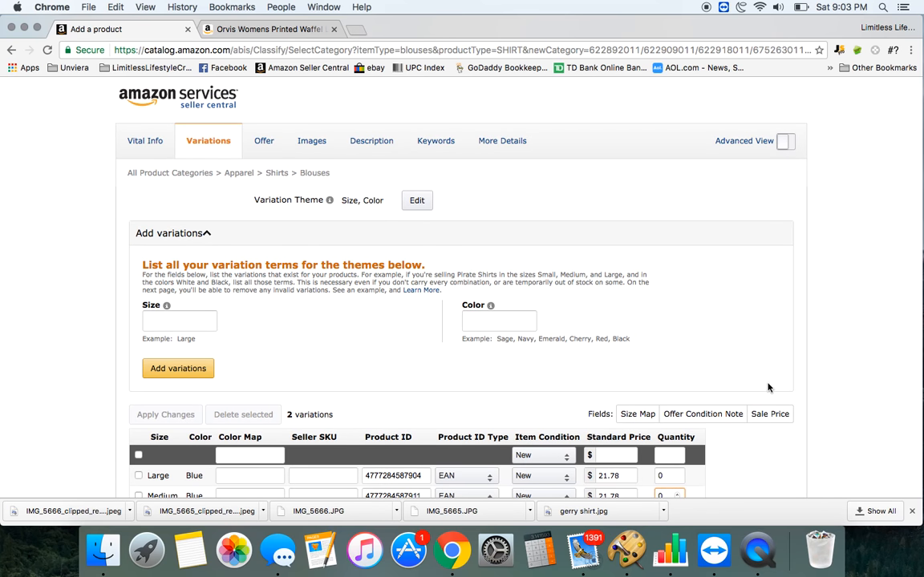
pyautogui.click(306, 142)
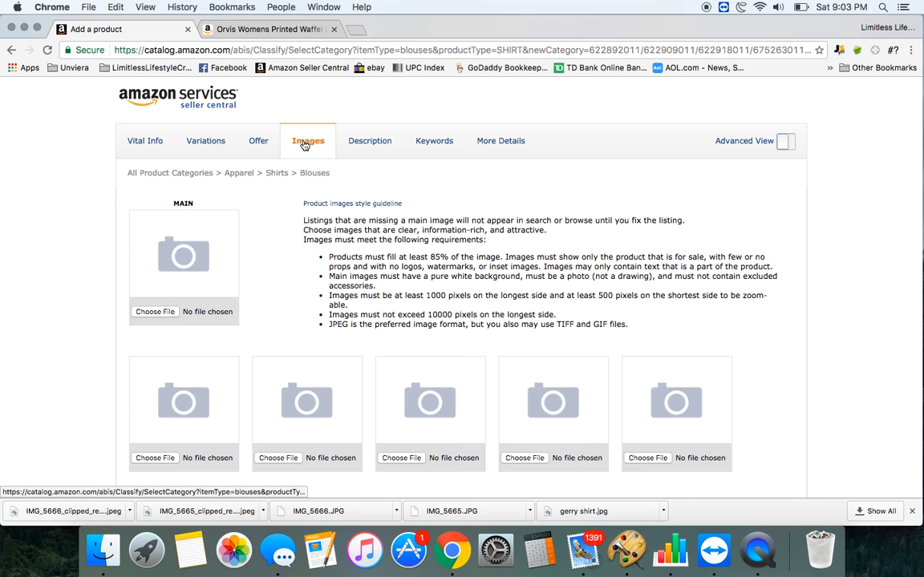
pyautogui.click(272, 31)
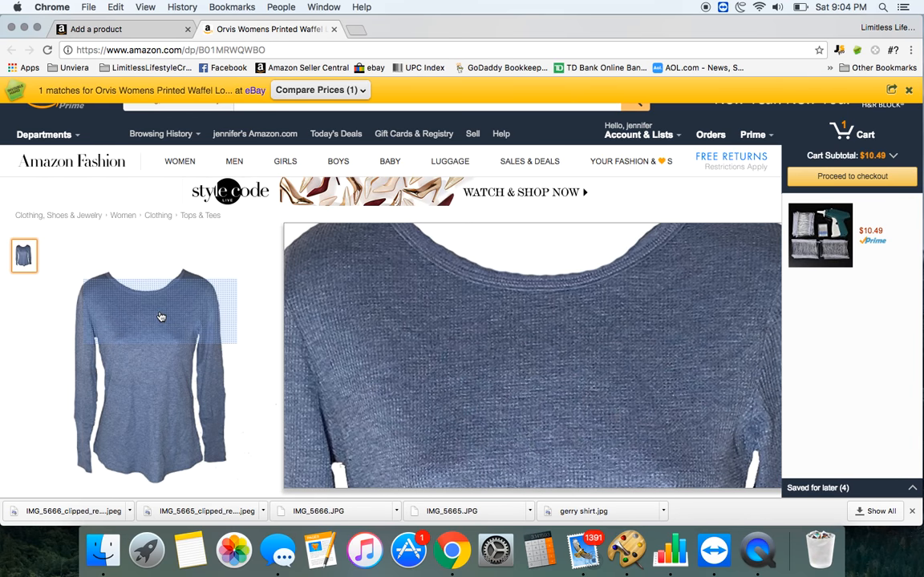
pyautogui.scroll(5, 161, 318)
pyautogui.scroll(-2, 162, 318)
pyautogui.hscroll(-2, 162, 318)
pyautogui.scroll(-1, 160, 317)
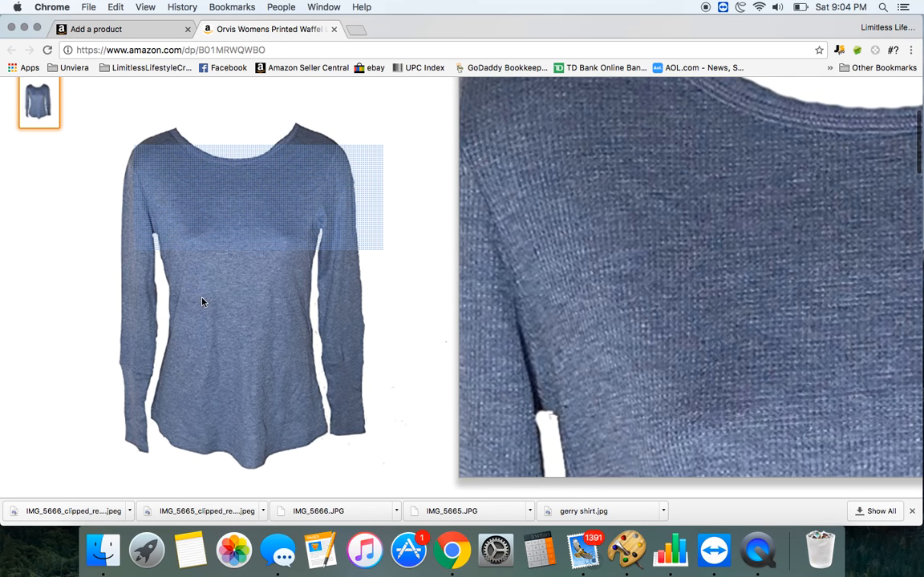
pyautogui.press('super+shift+4')
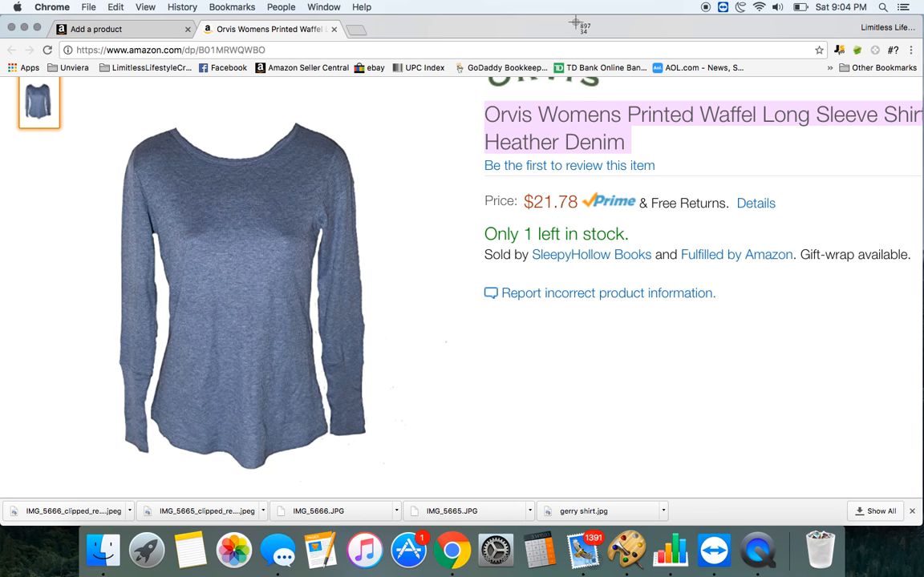
pyautogui.moveTo(67, 82); pyautogui.dragTo(438, 488)
# Switch to Paint 2 and open the desktop image Screen Shot 2017-01-07 at 9.04.06 PM.
pyautogui.click(628, 561)
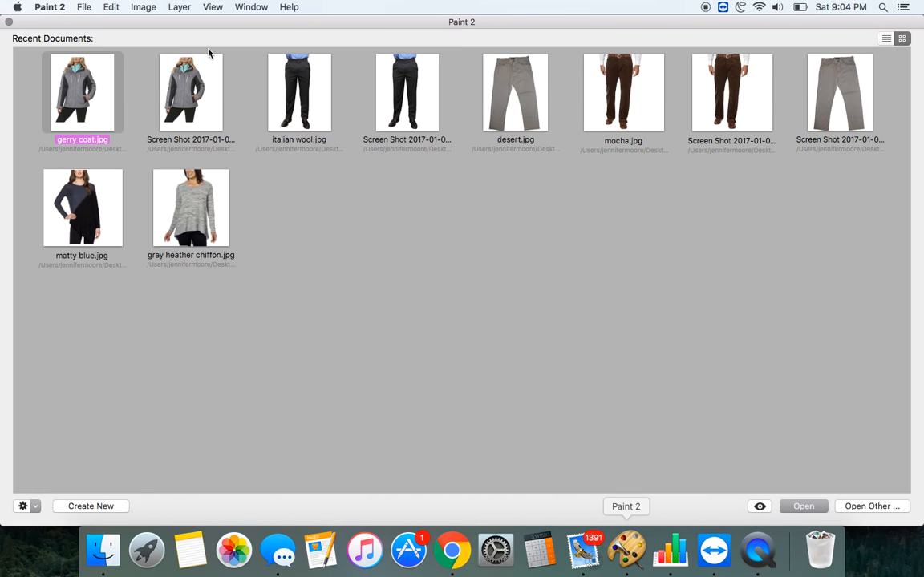
pyautogui.click(82, 6)
pyautogui.click(83, 48)
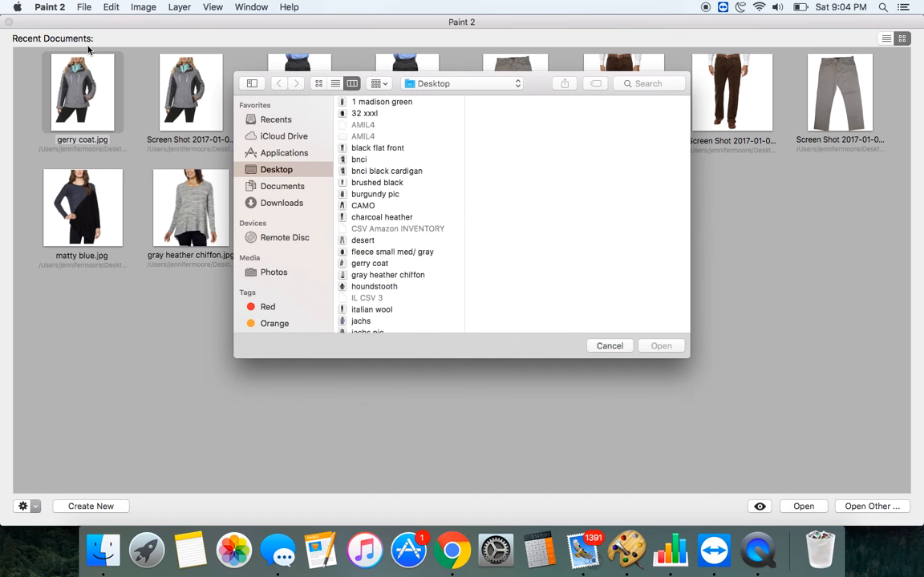
pyautogui.scroll(-10, 406, 214)
pyautogui.scroll(10, 377, 182)
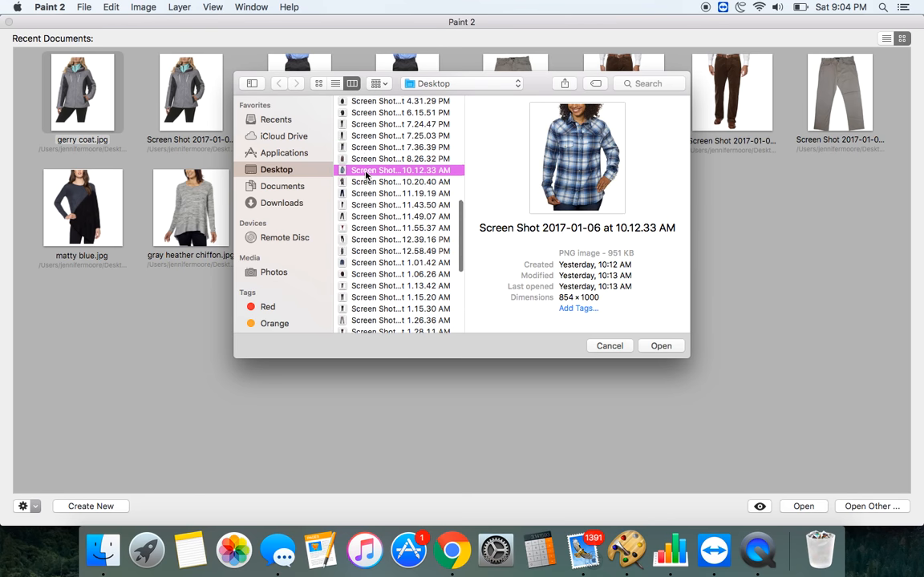
pyautogui.scroll(3, 366, 175)
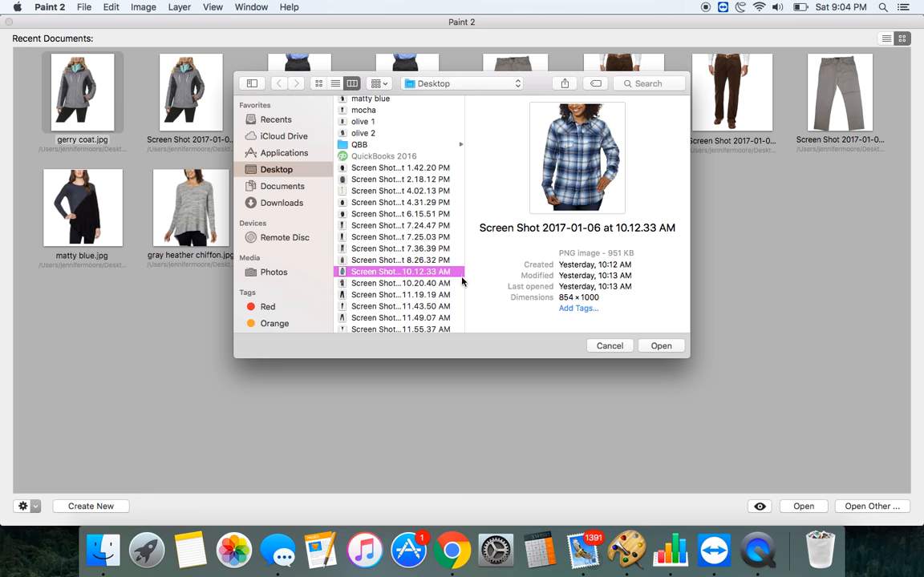
pyautogui.scroll(-4, 429, 260)
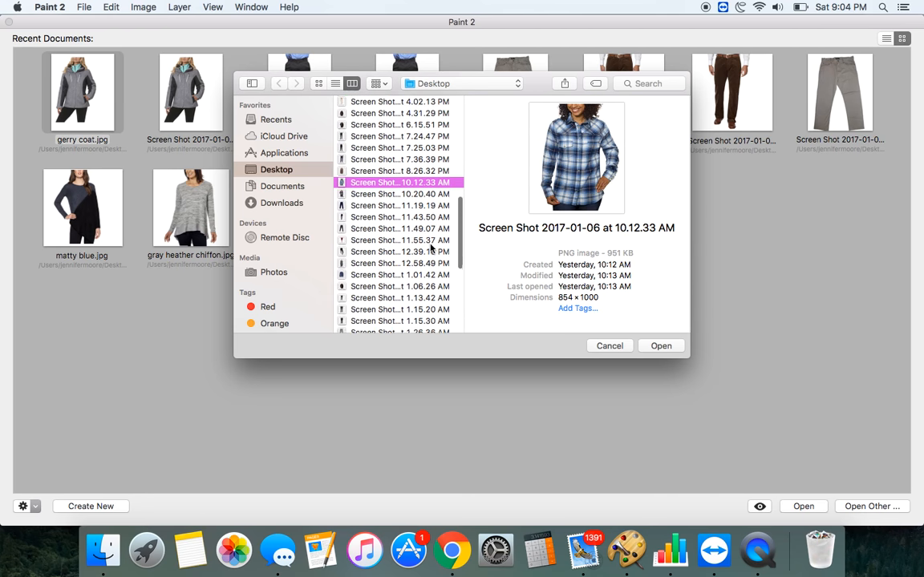
pyautogui.scroll(-5, 431, 249)
pyautogui.click(421, 260)
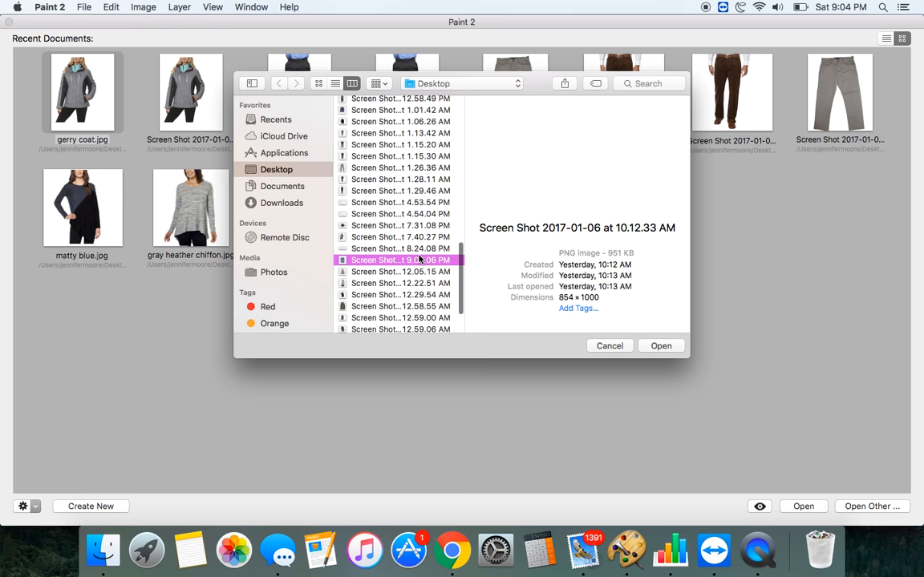
pyautogui.click(658, 348)
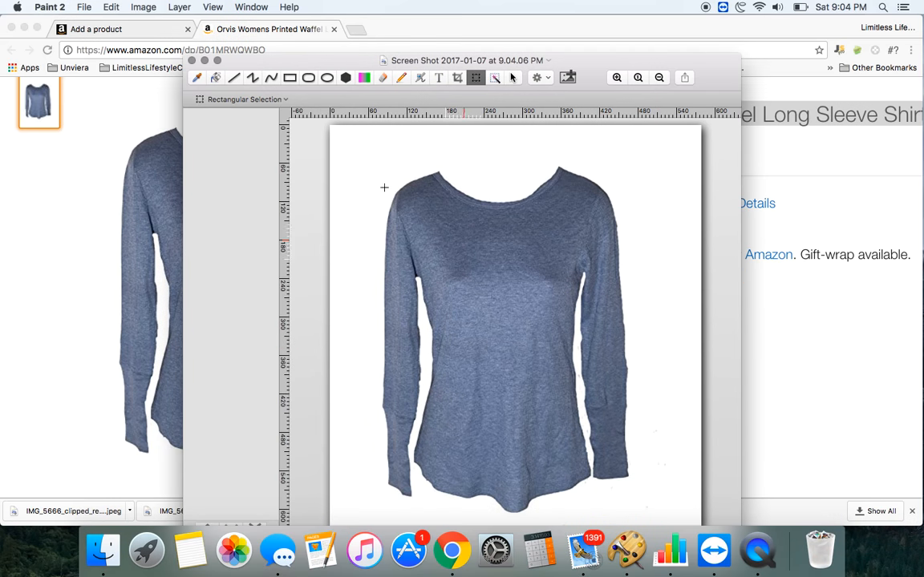
# Resize the shirt image proportionally to a height of 1000 pixels.
pyautogui.click(143, 7)
pyautogui.click(153, 35)
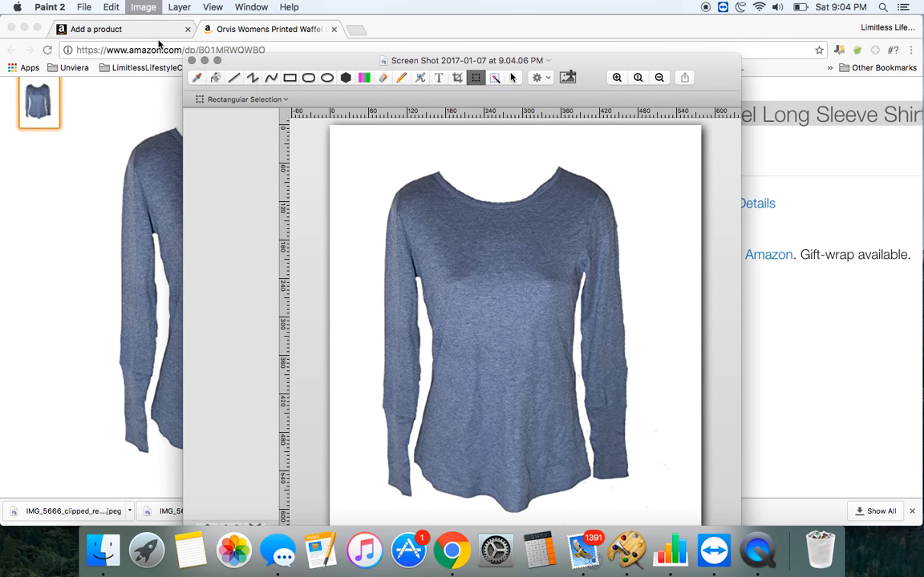
pyautogui.press('Tab')
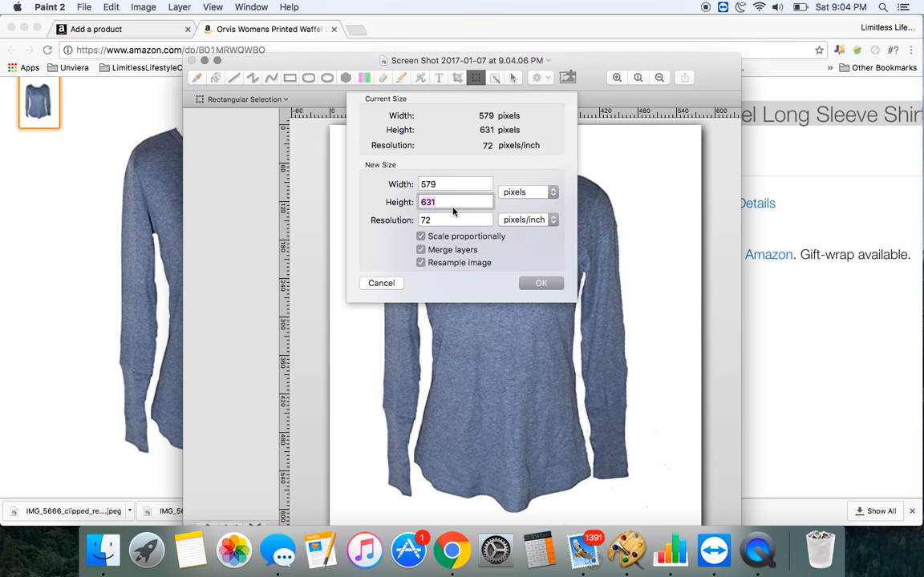
pyautogui.write('1000')
pyautogui.click(540, 283)
# Save the resized image to the Desktop as a JPEG named orvis womens shirt.
pyautogui.click(84, 7)
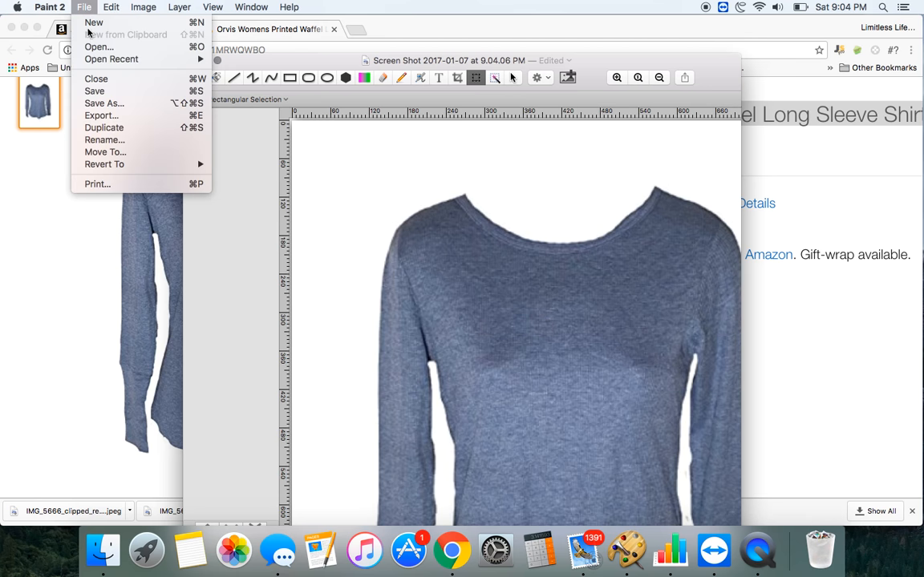
pyautogui.click(102, 93)
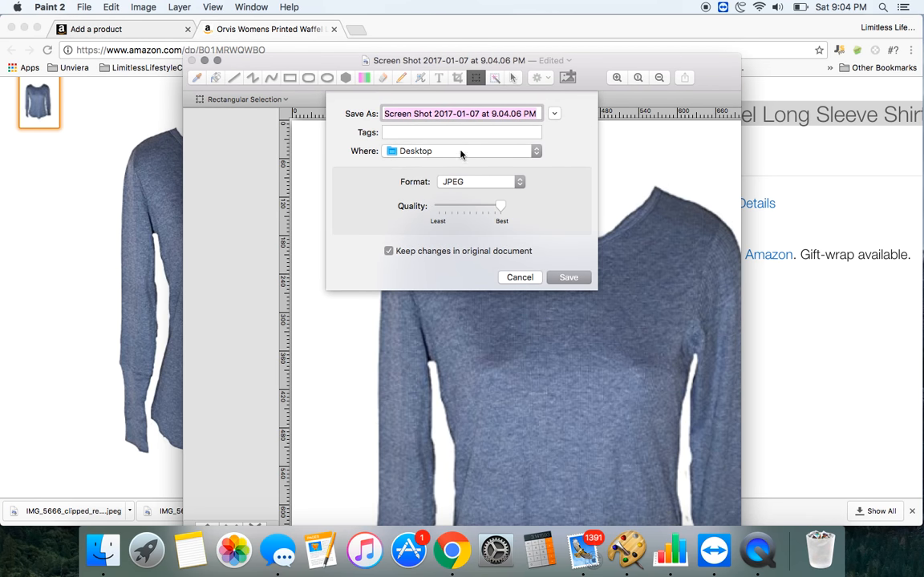
pyautogui.write('orvis ')
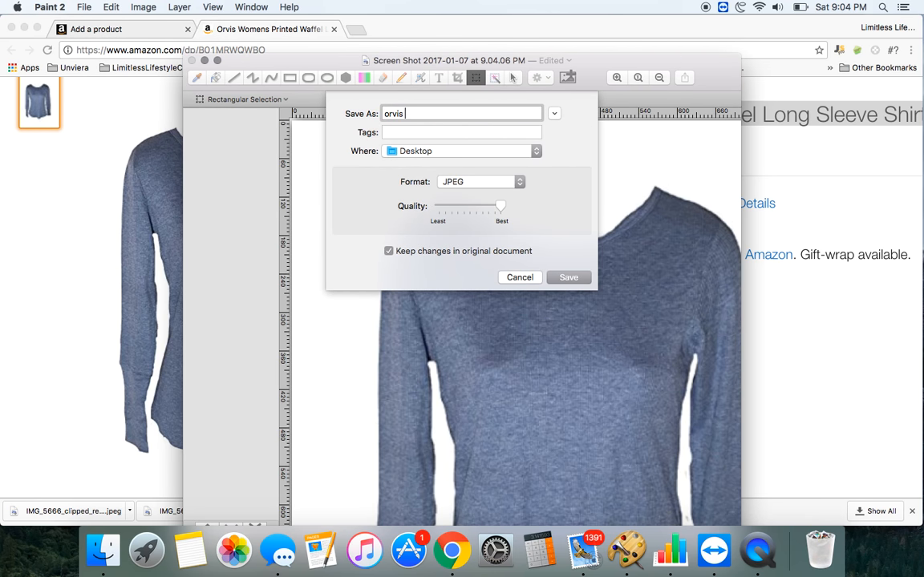
pyautogui.write('women')
pyautogui.write('rt')
pyautogui.press('Return')
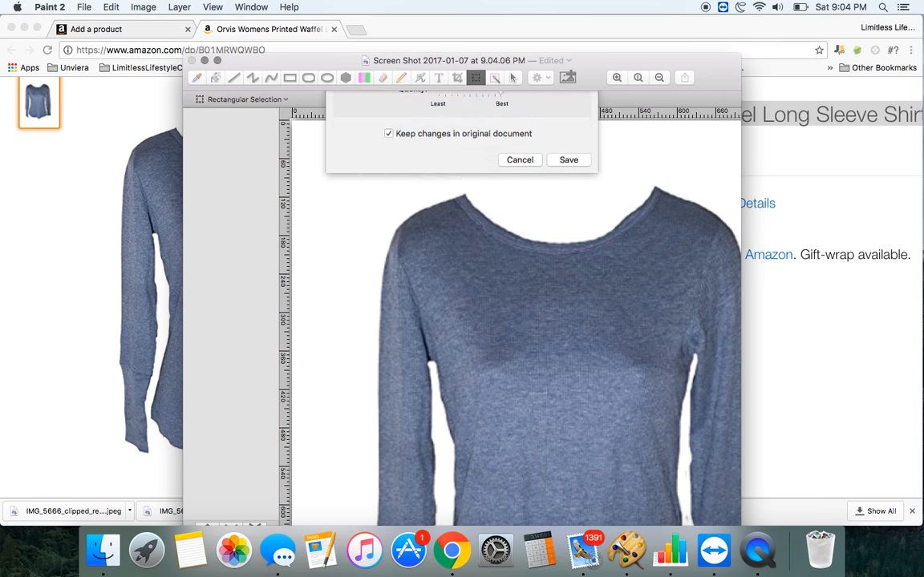
# Return to the Add a product page in Chrome and upload orvis womens shirt from the Desktop as the main image.
pyautogui.click(134, 30)
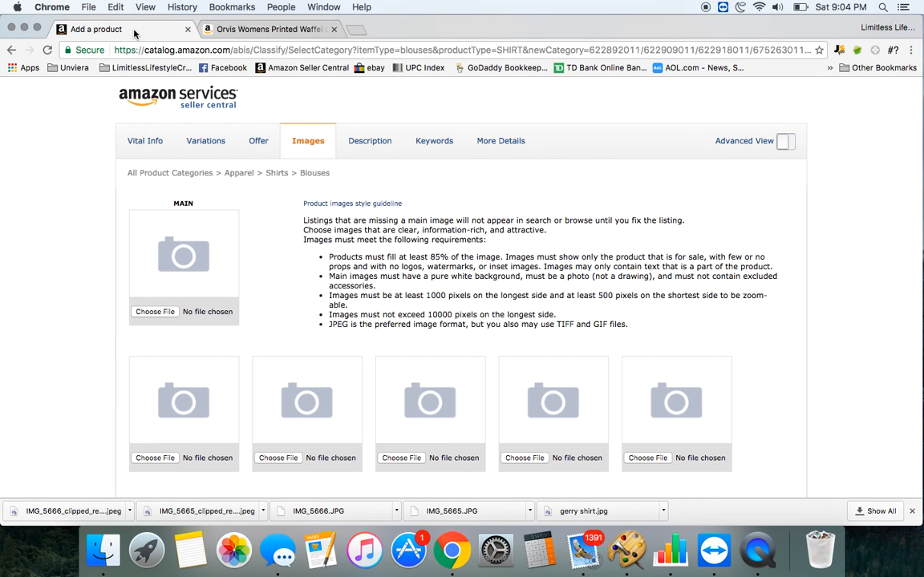
pyautogui.click(169, 312)
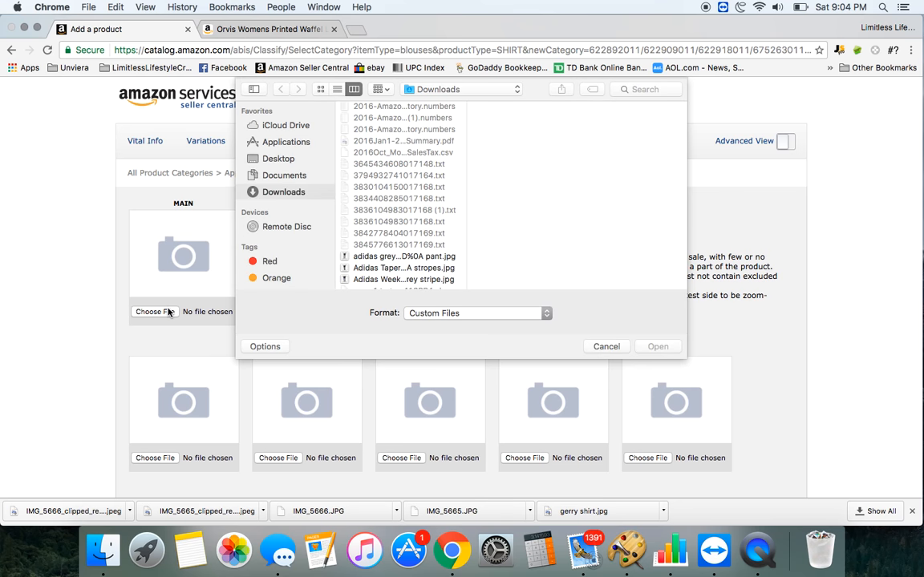
pyautogui.click(280, 160)
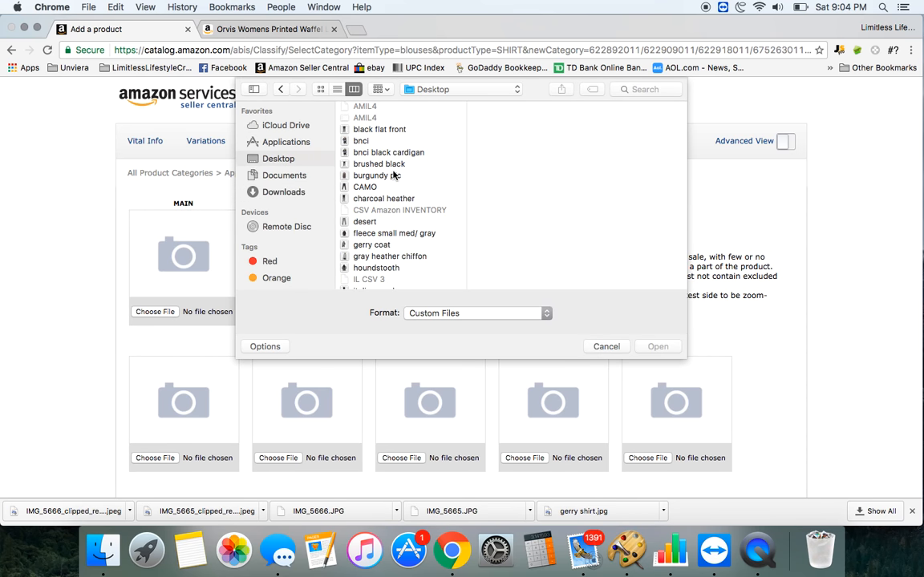
pyautogui.scroll(-3, 396, 175)
pyautogui.scroll(-3, 393, 175)
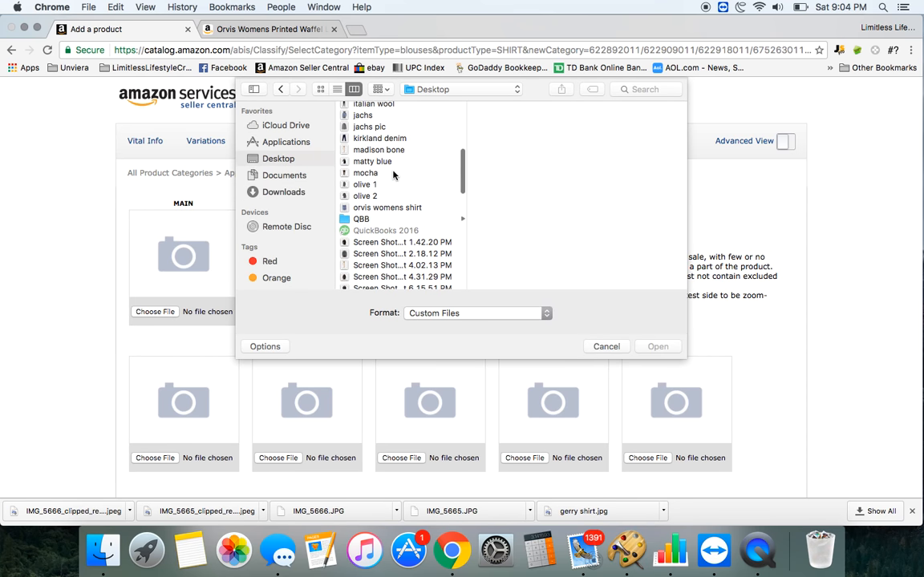
pyautogui.click(384, 209)
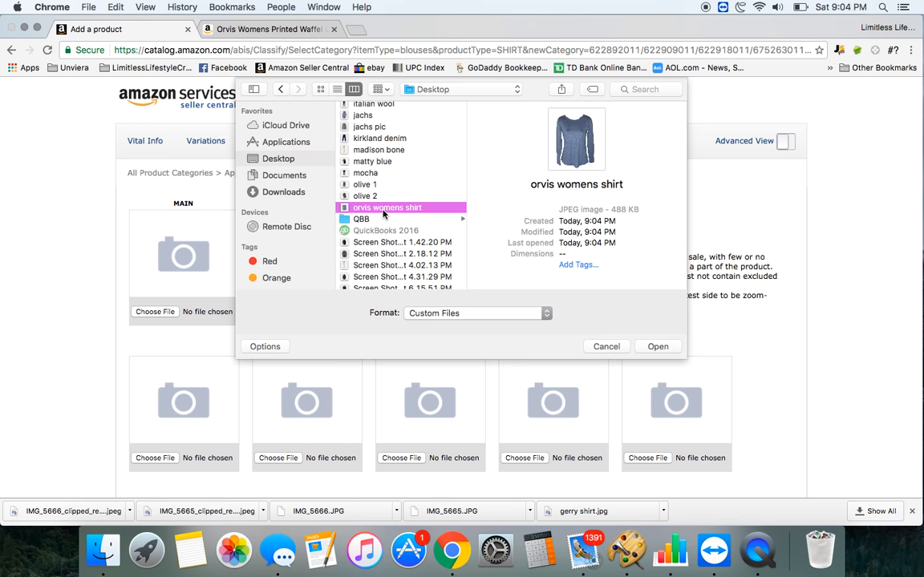
pyautogui.click(658, 346)
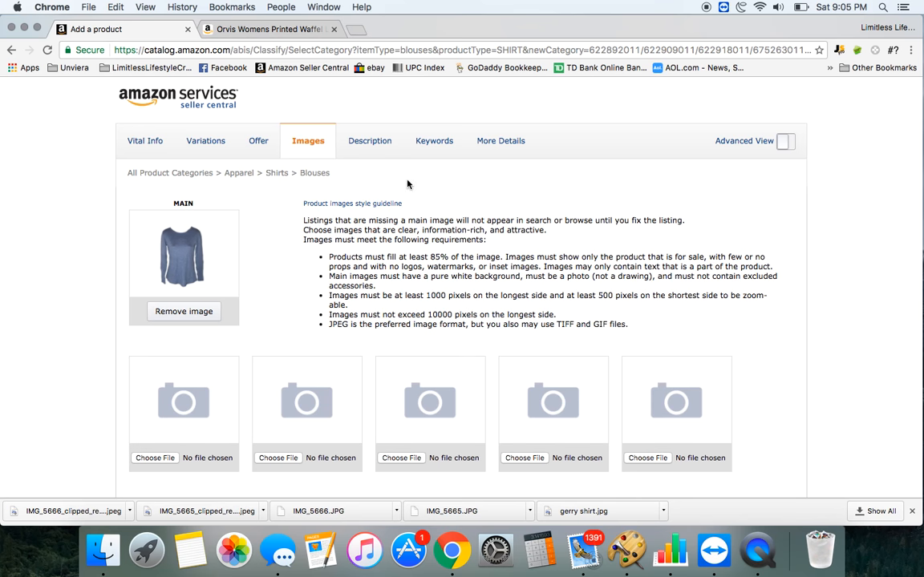
# Open the listing's description section, then check the shirt's Amazon product page for features and description details.
pyautogui.click(370, 141)
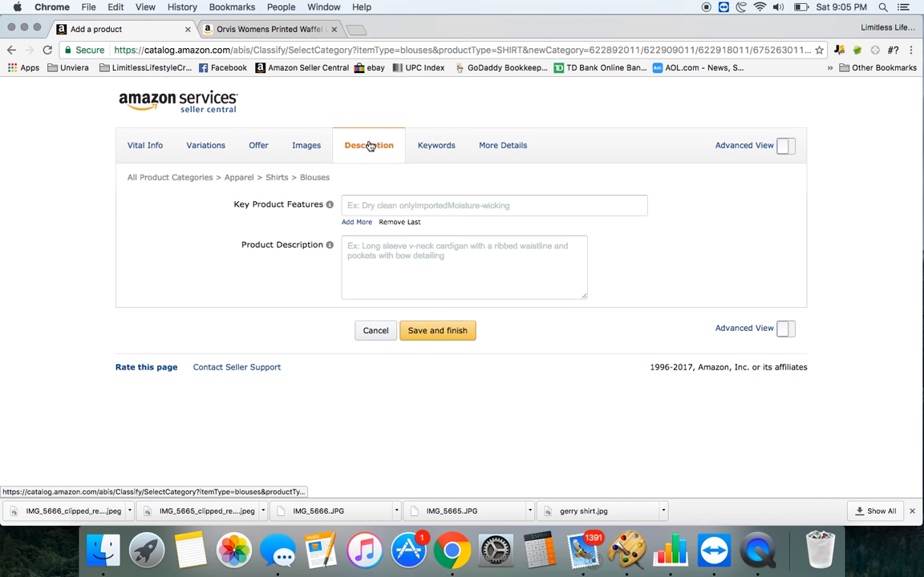
pyautogui.click(269, 29)
pyautogui.scroll(-5, 367, 157)
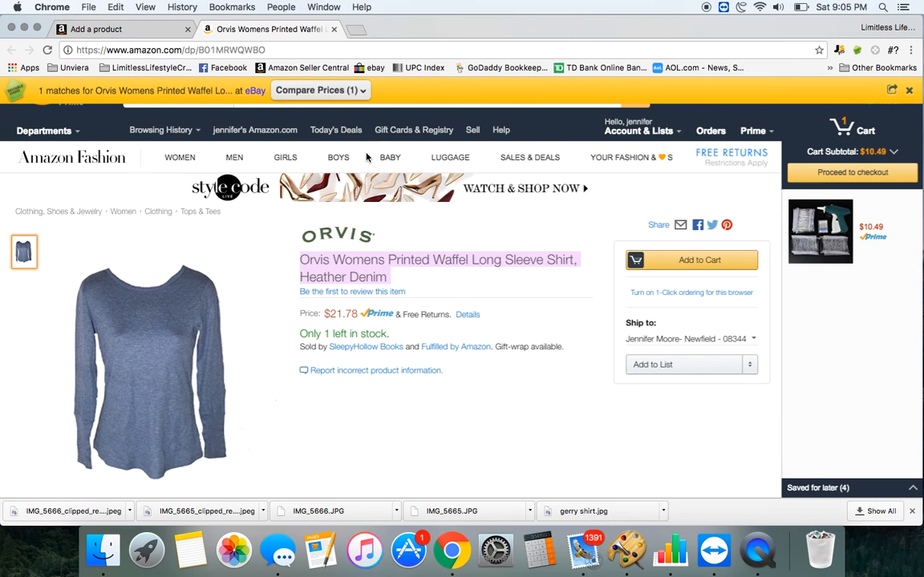
pyautogui.moveTo(261, 295)
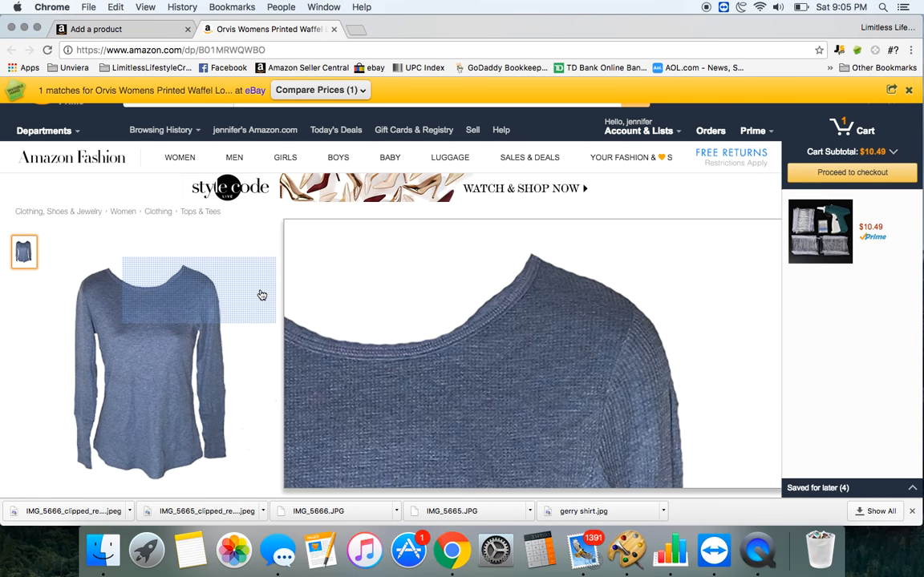
pyautogui.scroll(-10, 520, 412)
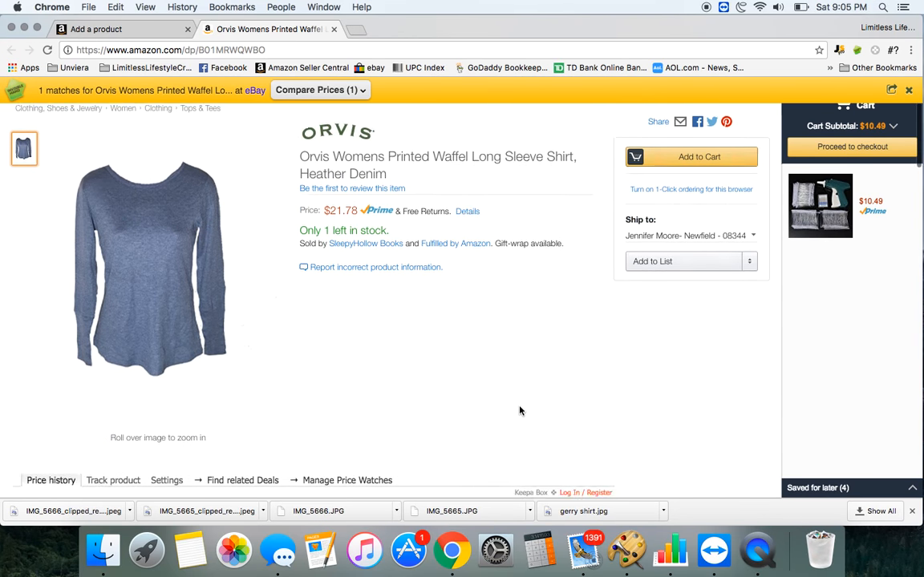
pyautogui.scroll(-5, 519, 412)
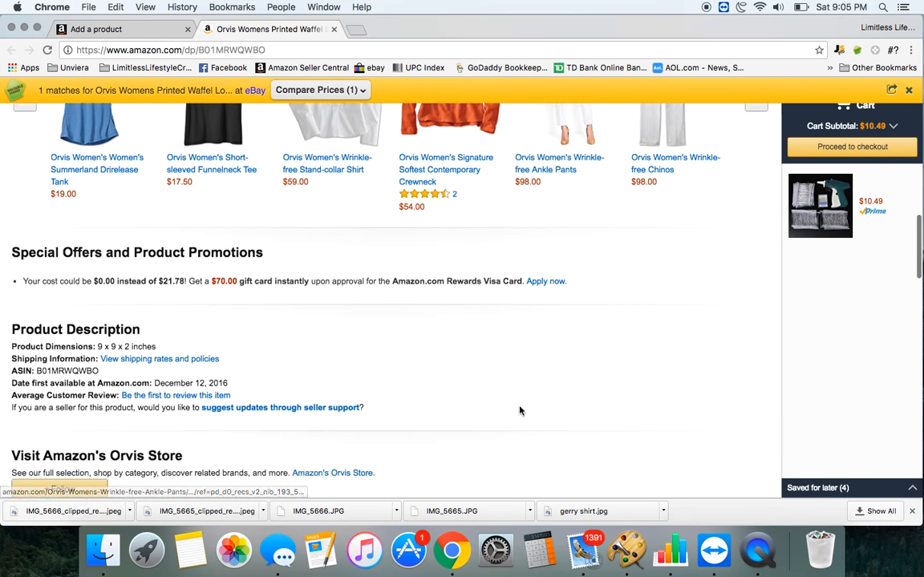
pyautogui.scroll(15, 520, 409)
pyautogui.scroll(1, 519, 406)
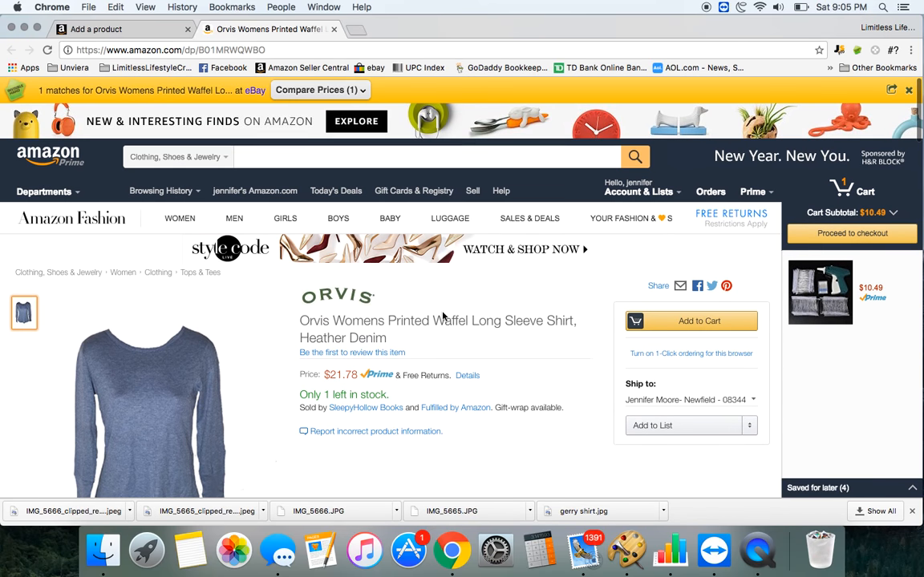
# Copy the shirt's title from its Amazon product page and search Google for it in a new browser tab.
pyautogui.tripleClick(425, 321)
pyautogui.rightClick(427, 324)
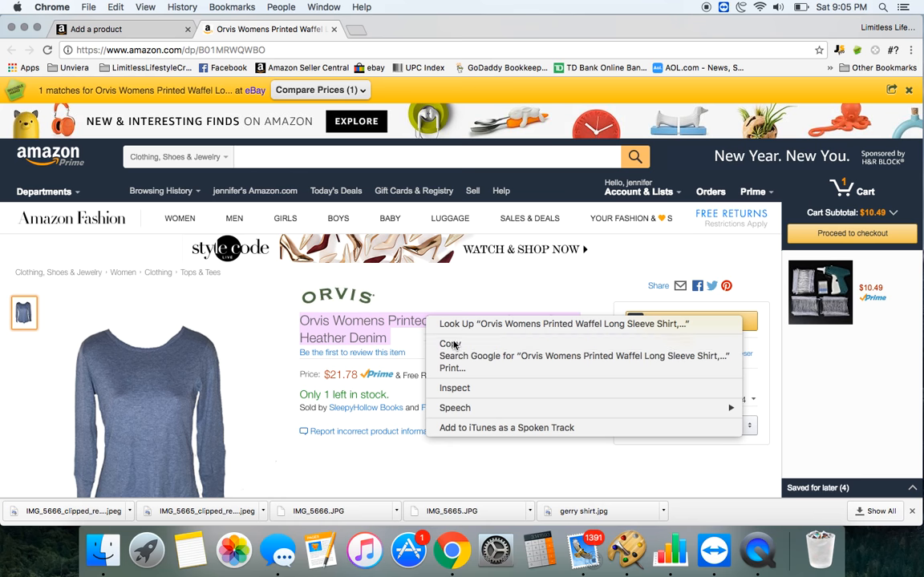
pyautogui.click(452, 344)
pyautogui.click(357, 30)
pyautogui.rightClick(357, 50)
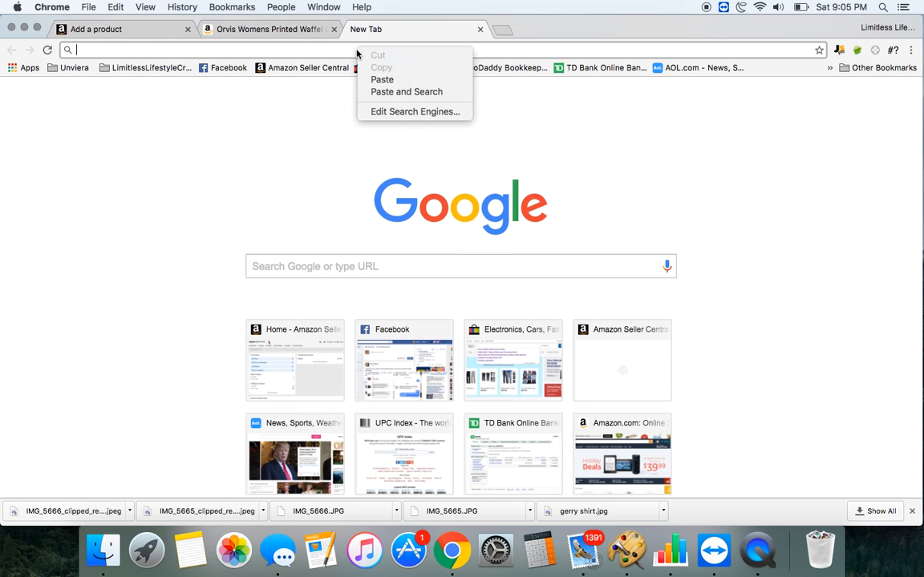
pyautogui.click(383, 78)
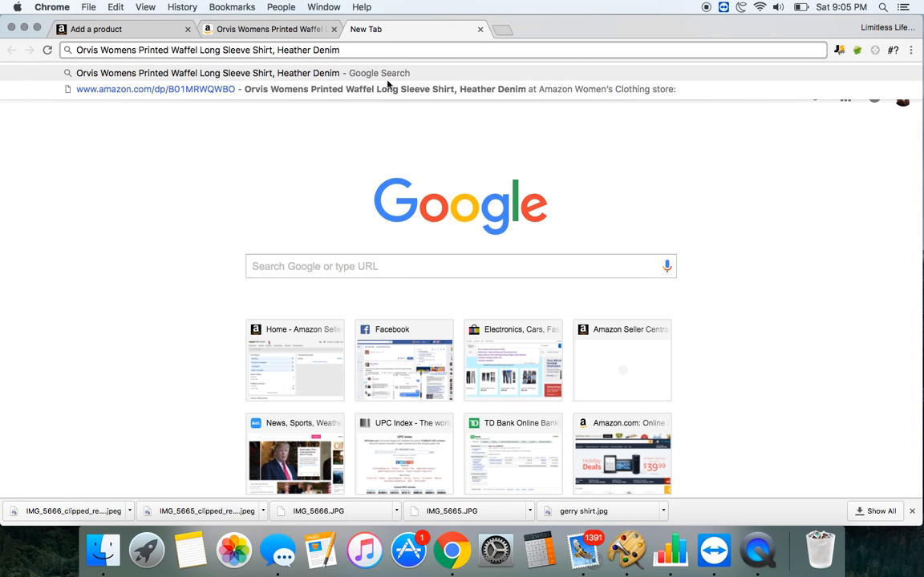
pyautogui.press('Return')
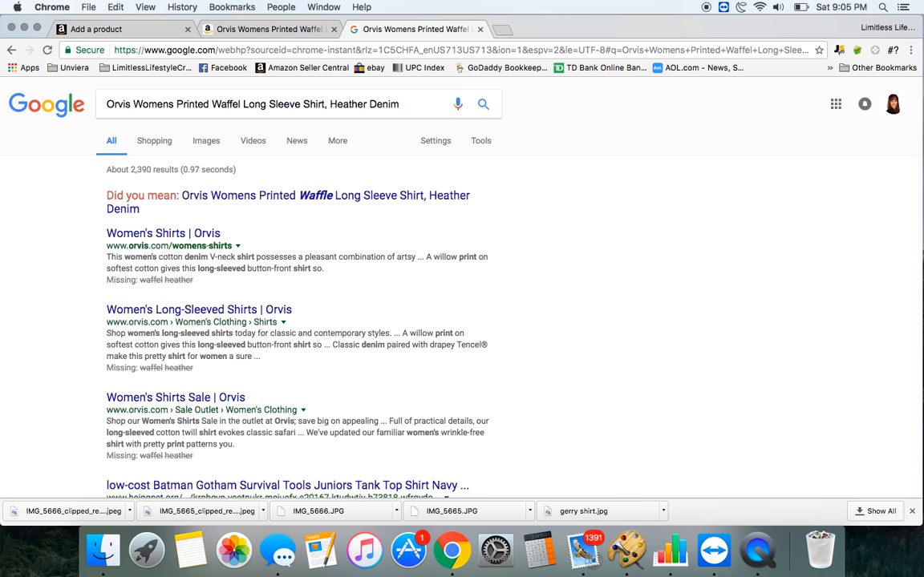
# Look through the Google results and the Orvis women's shirts page for the printed waffle shirt.
pyautogui.scroll(-3, 345, 176)
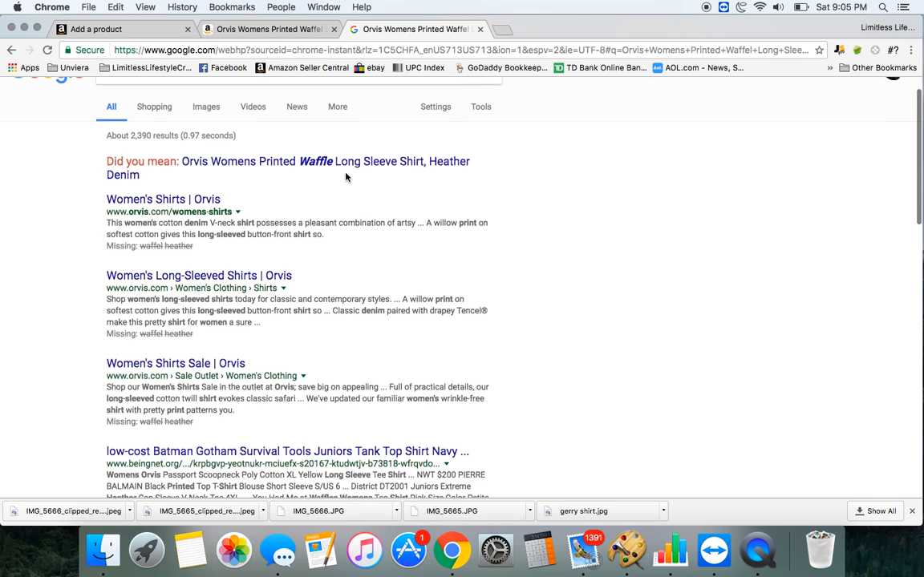
pyautogui.scroll(-3, 345, 176)
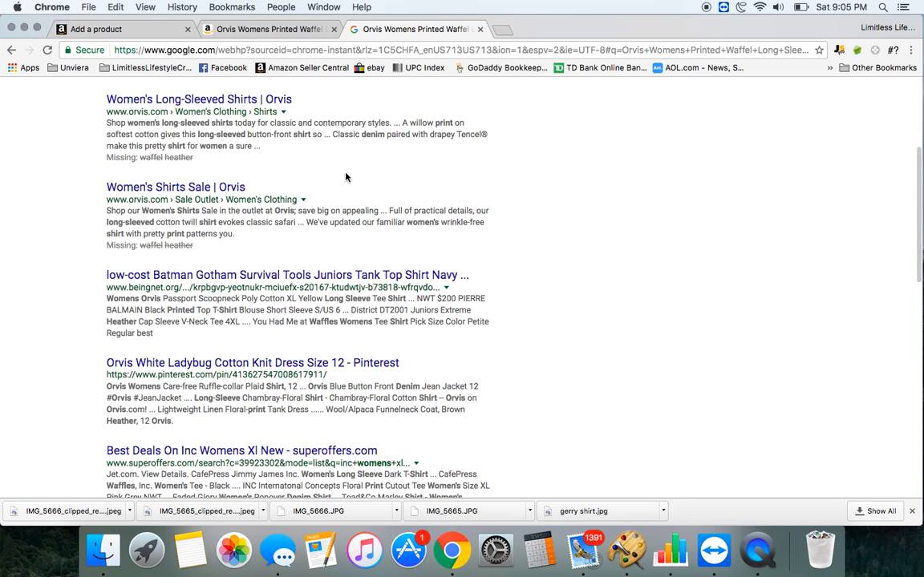
pyautogui.scroll(6, 337, 183)
pyautogui.click(167, 234)
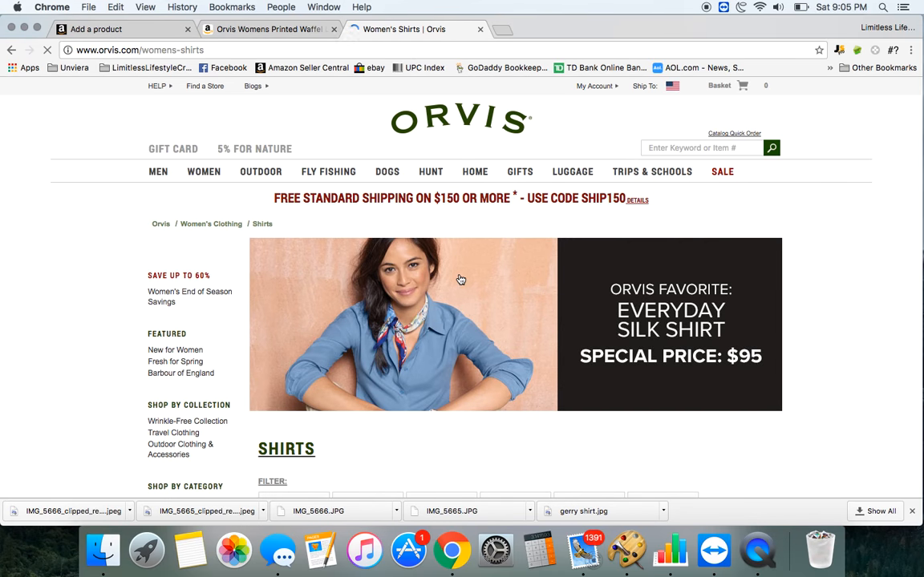
pyautogui.scroll(-5, 460, 278)
pyautogui.scroll(-10, 461, 278)
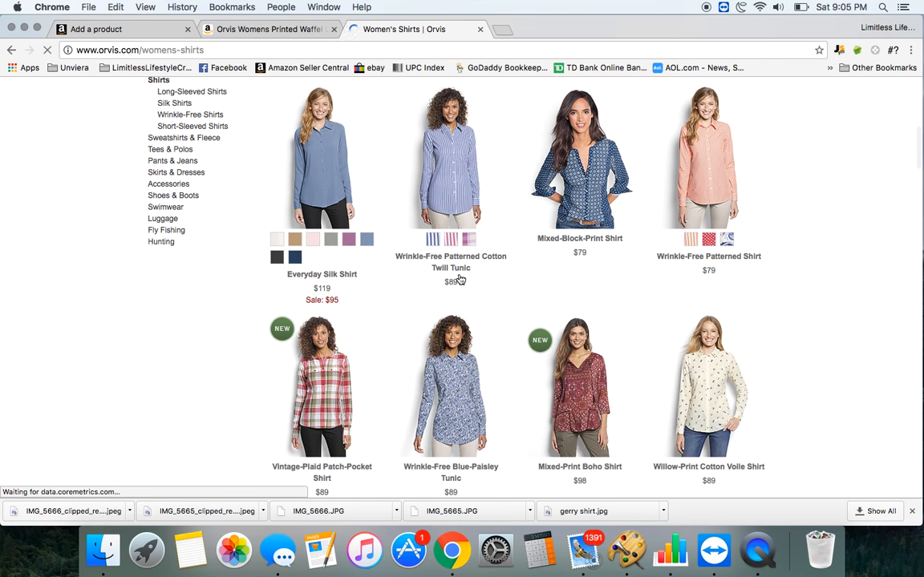
pyautogui.scroll(-8, 460, 278)
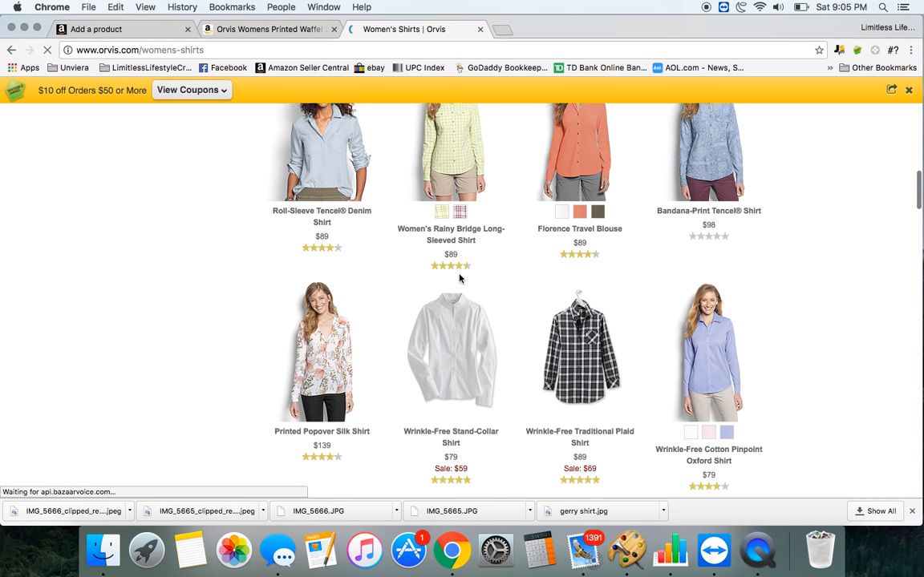
pyautogui.scroll(-8, 456, 274)
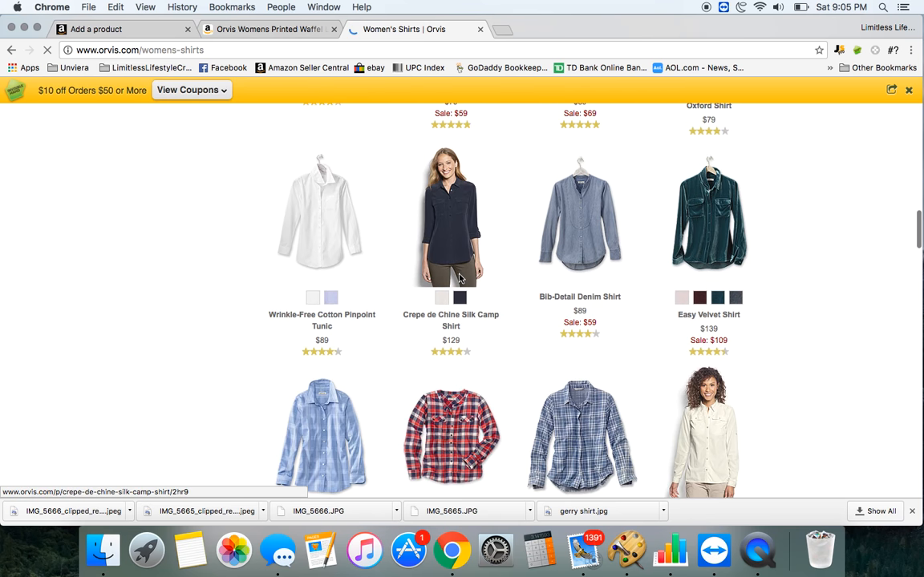
pyautogui.scroll(6, 489, 342)
pyautogui.scroll(-6, 490, 342)
pyautogui.scroll(-10, 490, 343)
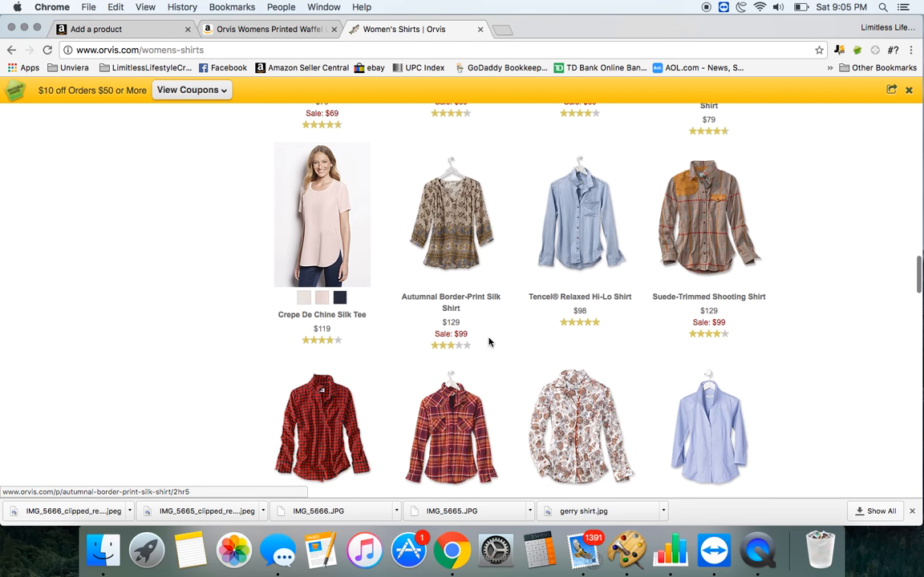
pyautogui.scroll(15, 490, 343)
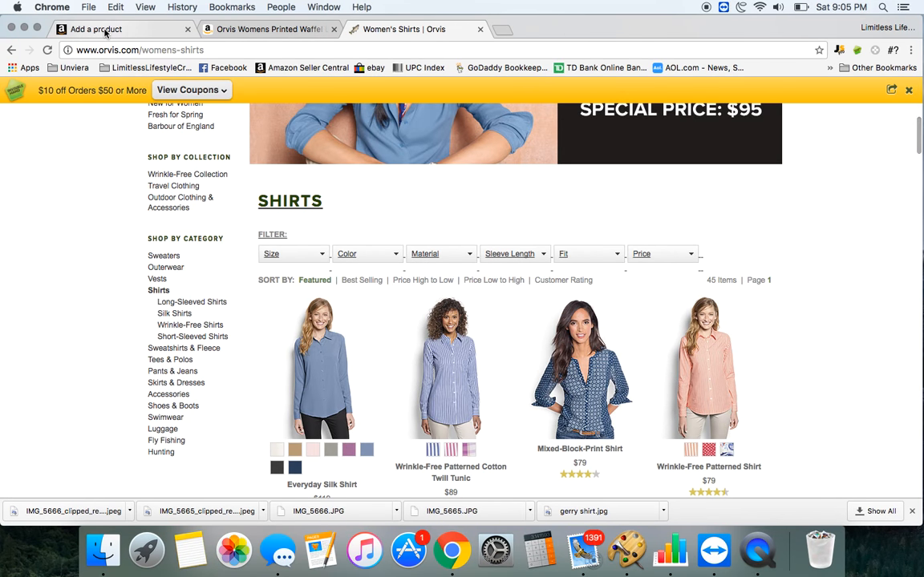
# Return to the Add a product page and add entry fields until Key Product Features has five.
pyautogui.click(100, 28)
pyautogui.click(380, 200)
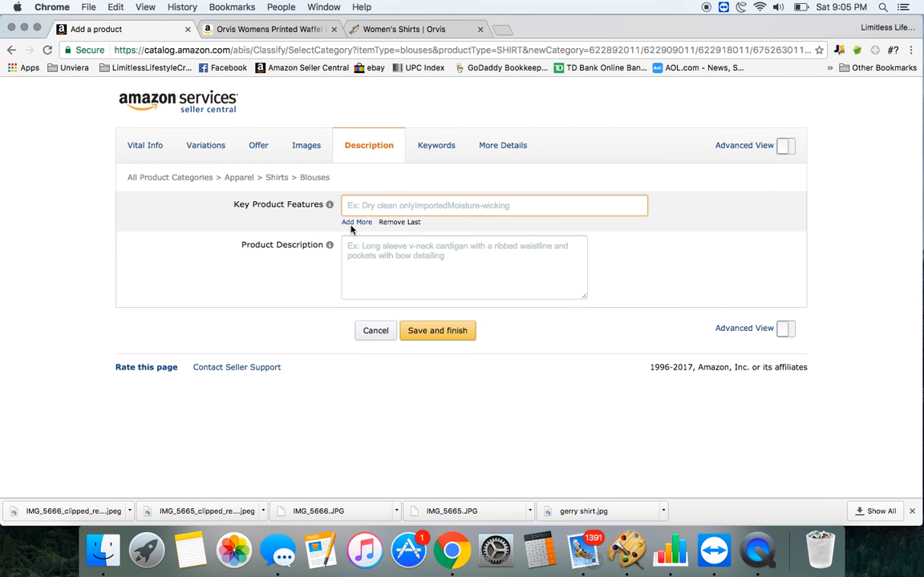
pyautogui.click(351, 224)
pyautogui.click(352, 241)
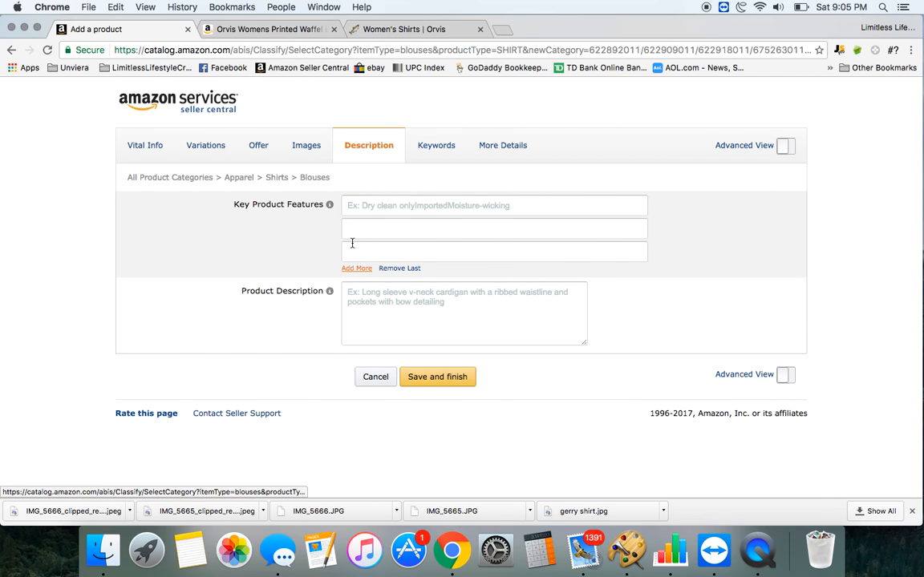
pyautogui.click(353, 271)
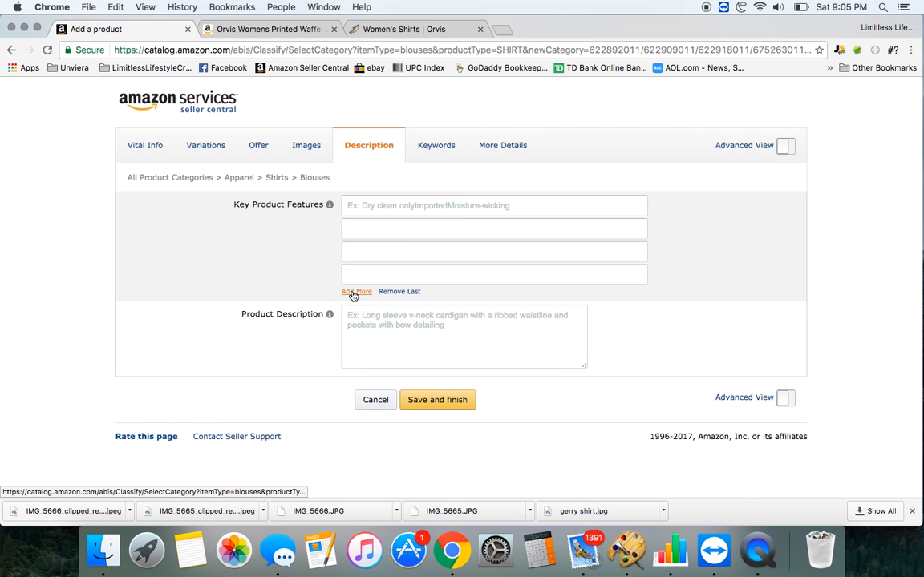
pyautogui.click(354, 290)
# Check the shirt's title and details on its Amazon product page, then view the Orvis women's shirts page again.
pyautogui.click(245, 30)
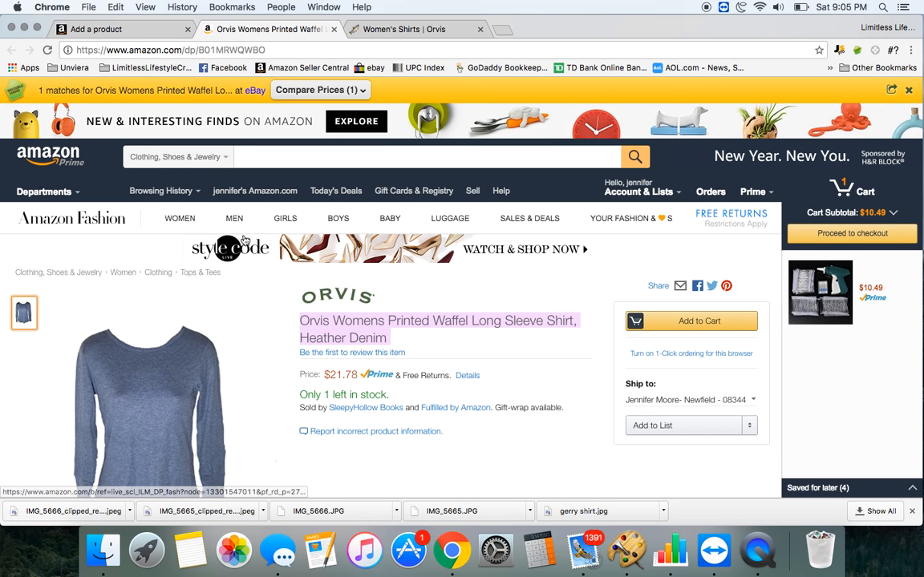
pyautogui.click(274, 295)
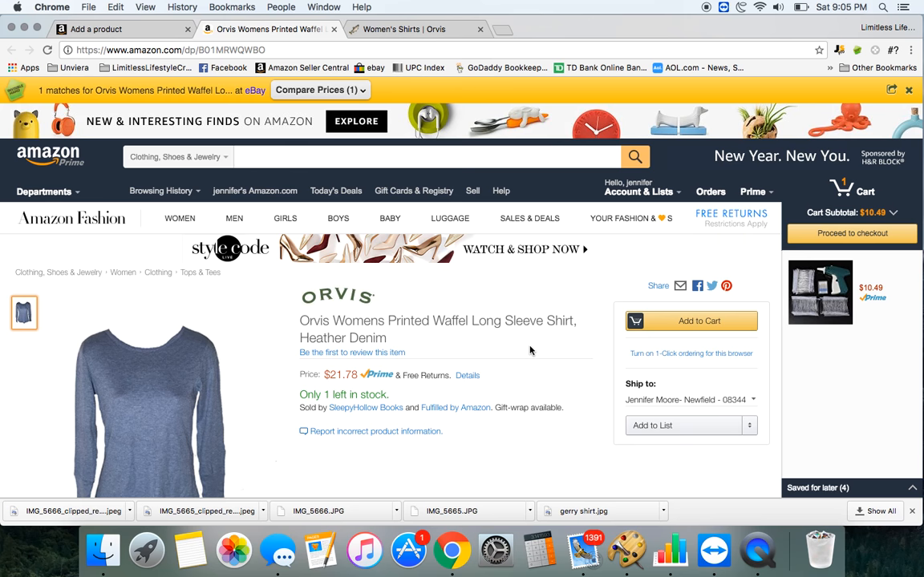
pyautogui.click(340, 32)
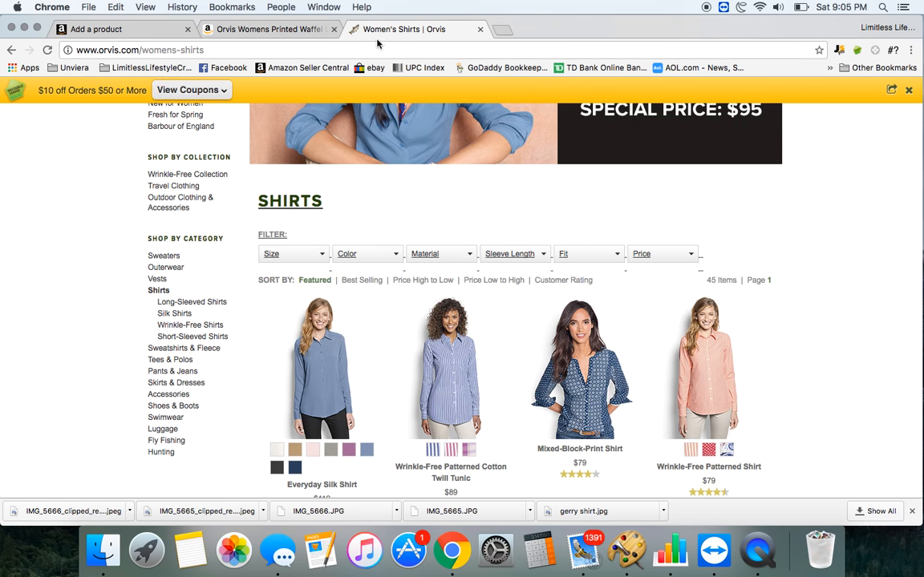
# Enter "Printed waffel long sleeve shirt" as the first key product feature, checking the wording against the shirt's Amazon product page.
pyautogui.click(126, 29)
pyautogui.click(350, 206)
pyautogui.write('JPr')
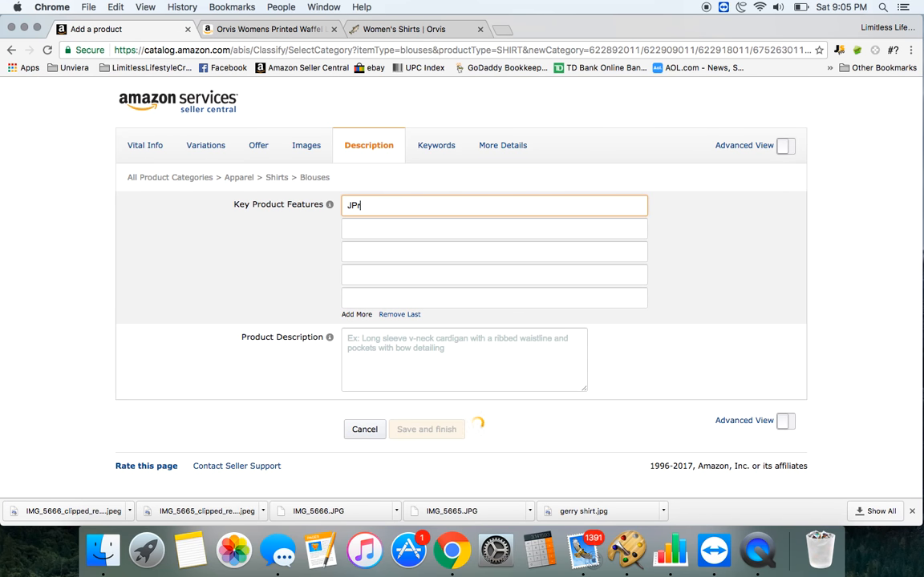
pyautogui.press('BackSpace')
pyautogui.press('BackSpace')
pyautogui.press('BackSpace')
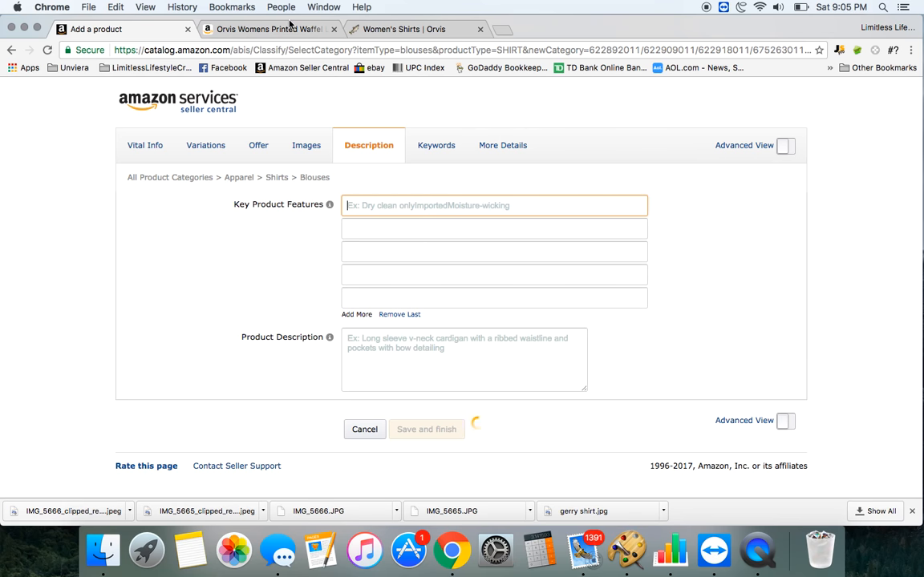
pyautogui.write('Printed waff')
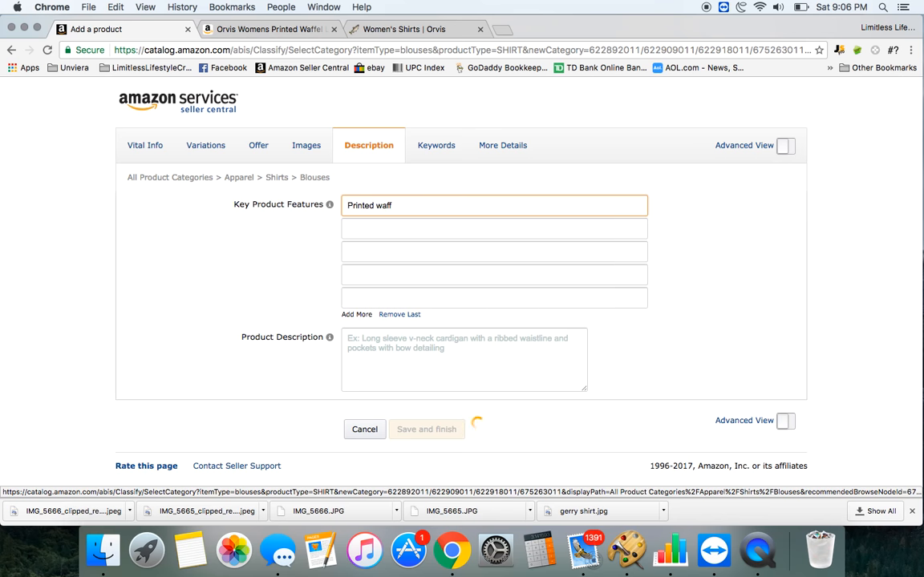
pyautogui.write('el')
pyautogui.click(303, 29)
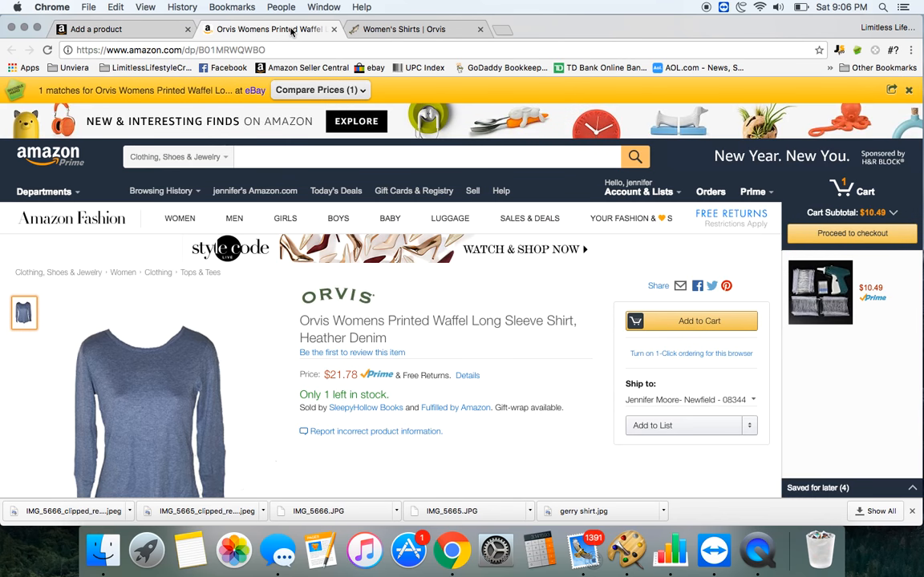
pyautogui.moveTo(431, 228)
pyautogui.click(157, 30)
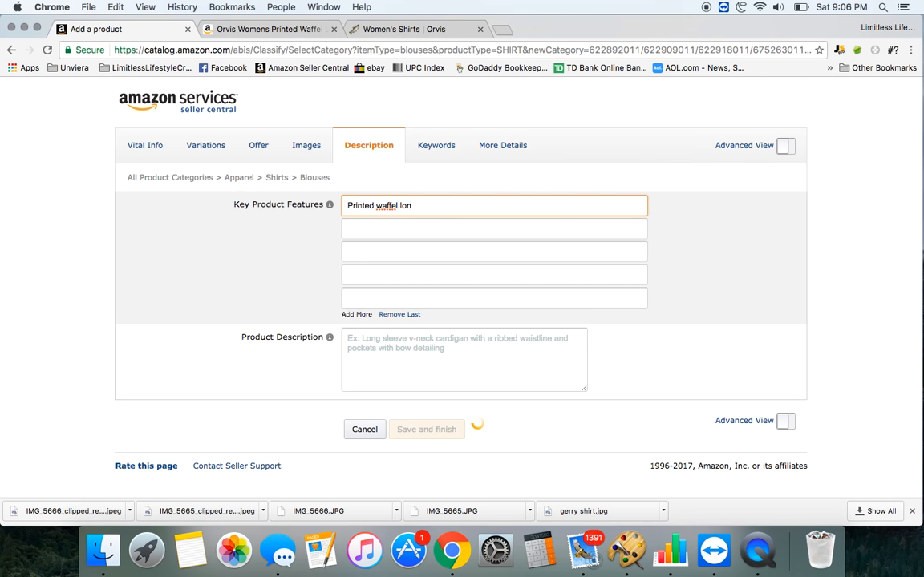
pyautogui.write('long sleeve shirt')
pyautogui.press('Tab')
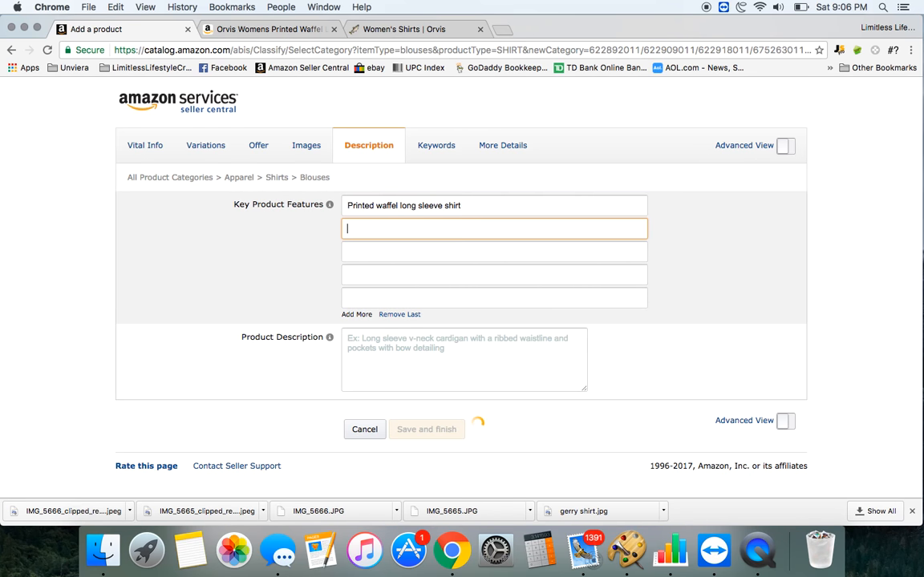
# Enter "Heathered color scheme" as the second key product feature, with a capital H.
pyautogui.write('heathered color scheme')
pyautogui.click(367, 249)
pyautogui.click(352, 228)
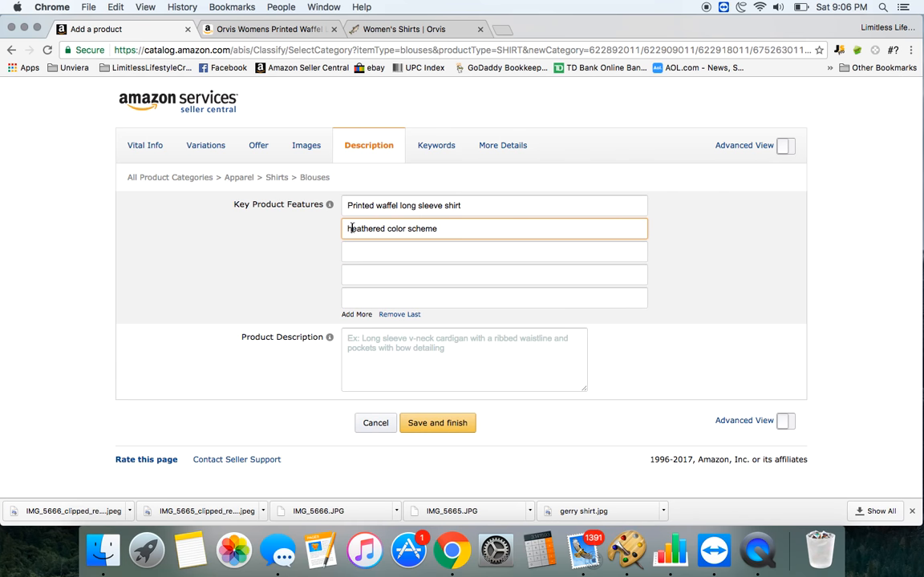
pyautogui.press('BackSpace')
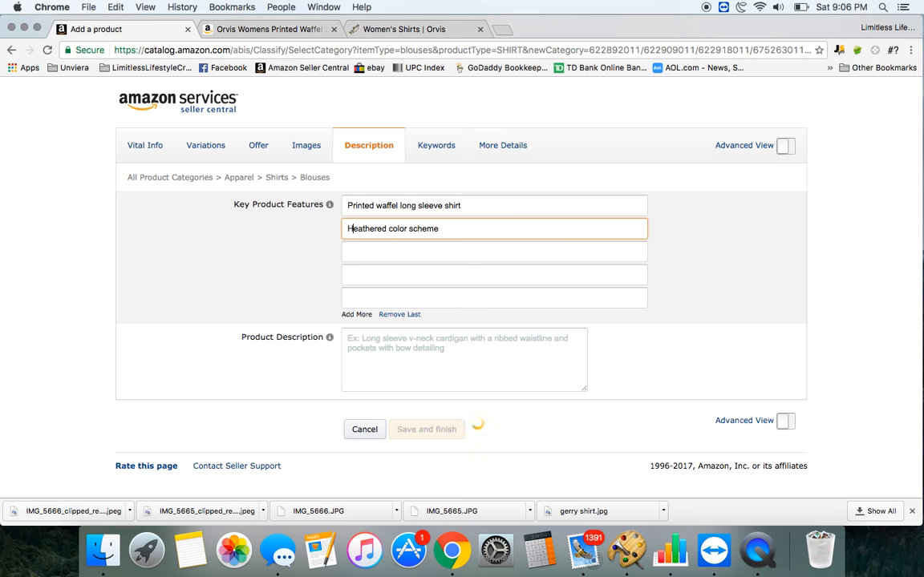
pyautogui.write('H')
# Check the shirt's Amazon product page for more details and enter "100 % cotton" as the third key product feature.
pyautogui.click(353, 251)
pyautogui.click(256, 32)
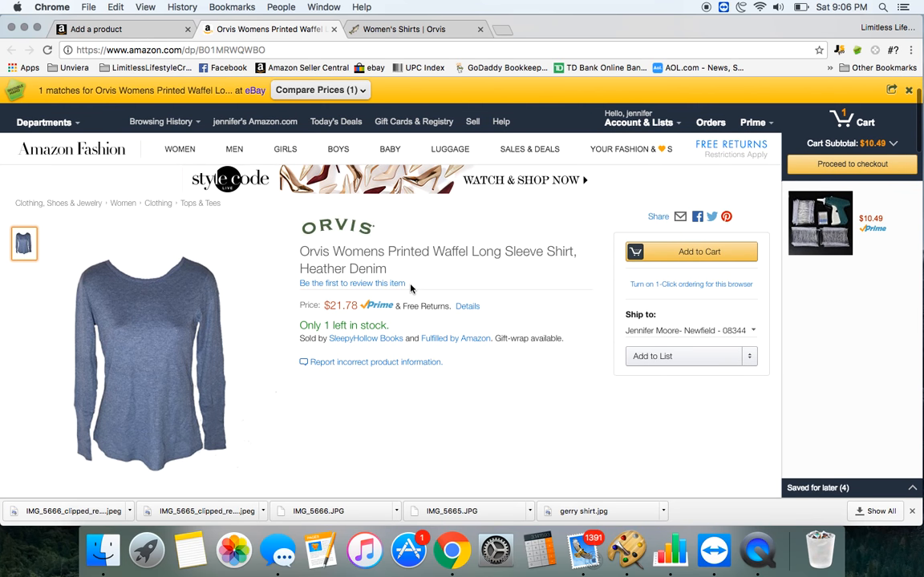
pyautogui.scroll(-2, 411, 287)
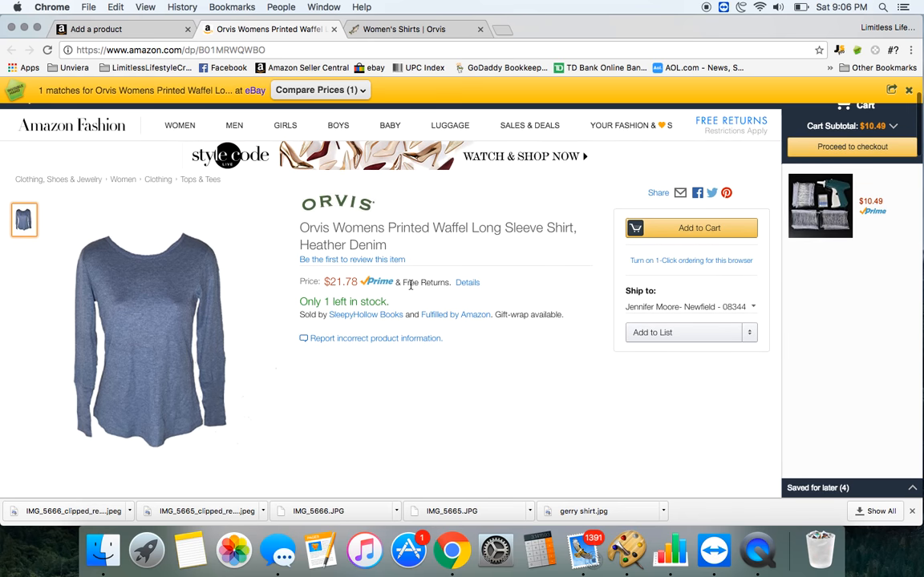
pyautogui.scroll(-10, 413, 284)
pyautogui.scroll(7, 412, 282)
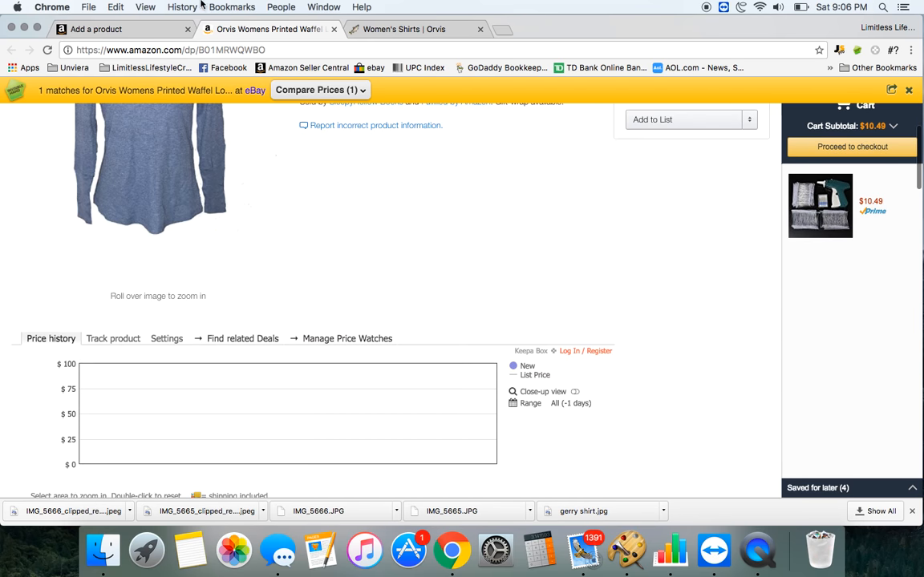
pyautogui.click(129, 30)
pyautogui.write('100 ')
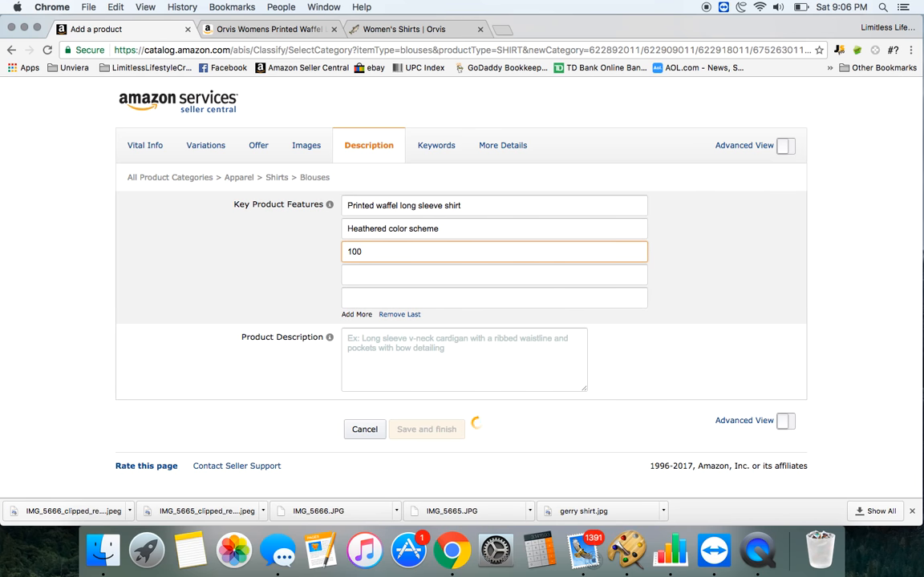
pyautogui.write('% cotton')
pyautogui.press('Tab')
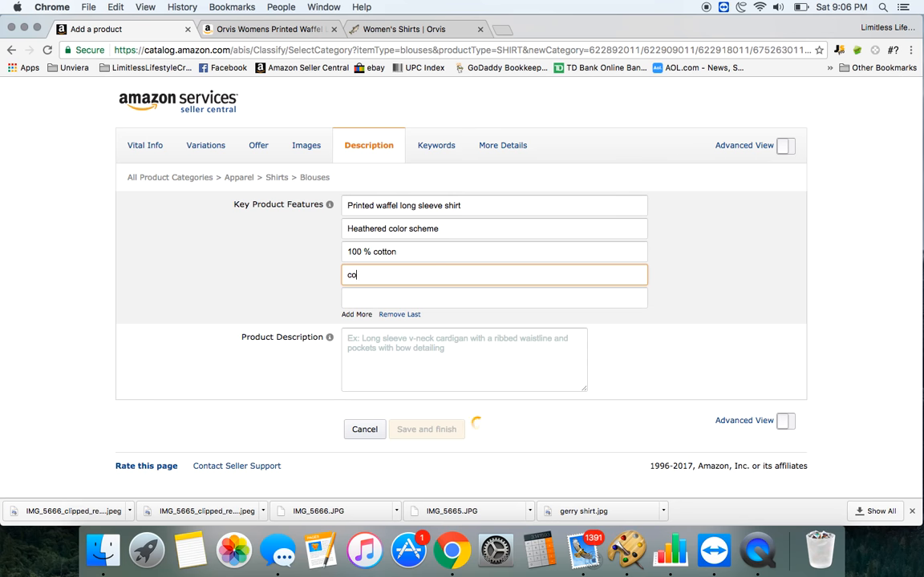
# Enter "Comfort wear" as the fourth key product feature.
pyautogui.write('com')
pyautogui.press('BackSpace')
pyautogui.press('BackSpace')
pyautogui.press('BackSpace')
pyautogui.write('Com')
pyautogui.click(362, 302)
pyautogui.click(363, 353)
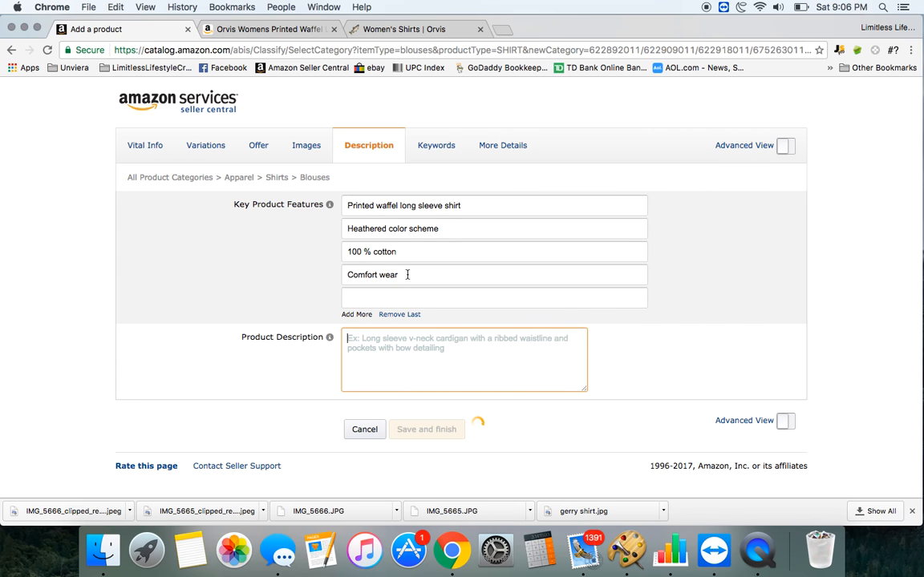
# Copy the first key product feature into the Product Description and append ", 100% cotton" to it.
pyautogui.click(353, 204)
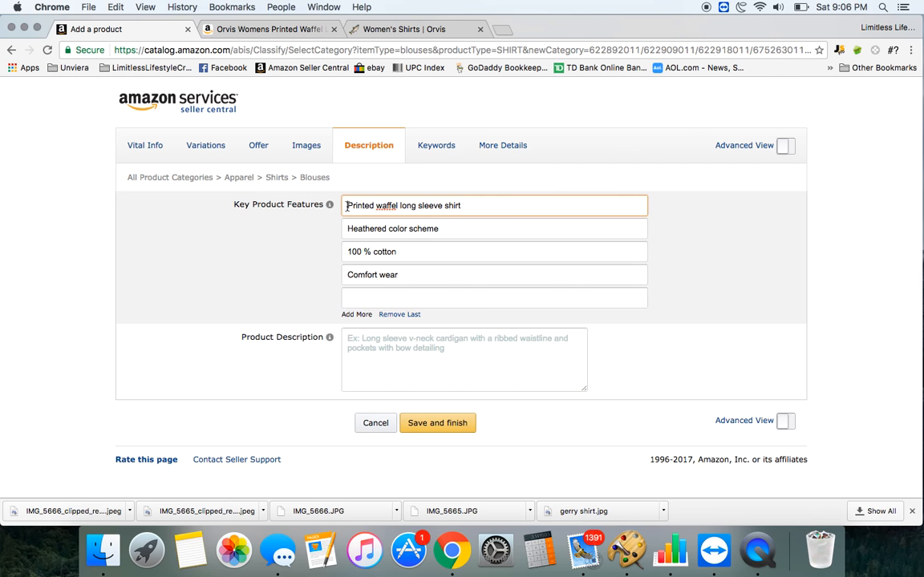
pyautogui.rightClick(411, 205)
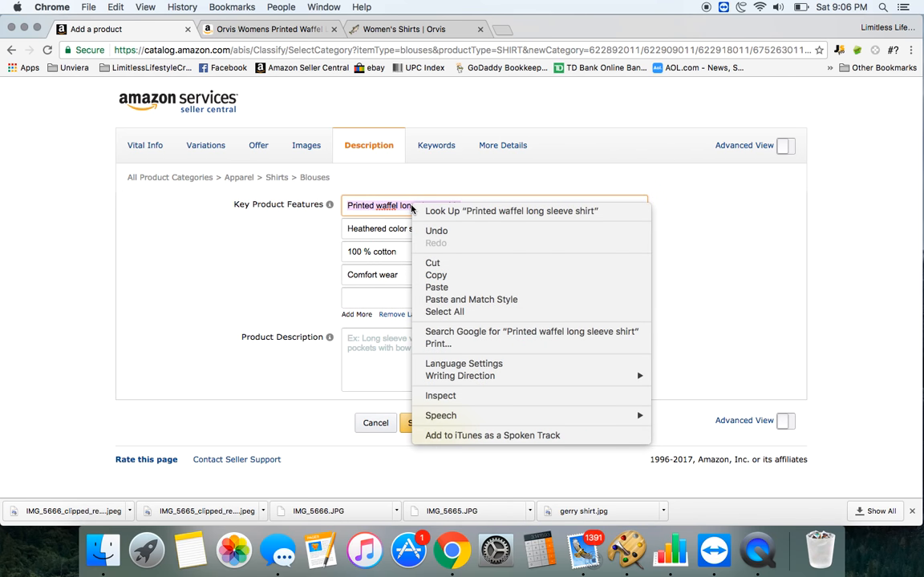
pyautogui.click(446, 278)
pyautogui.click(365, 347)
pyautogui.rightClick(366, 348)
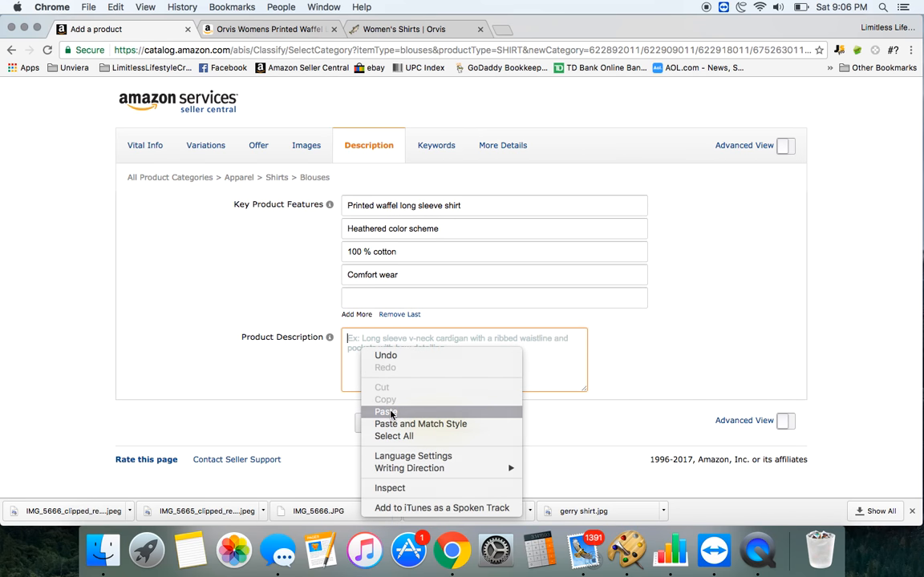
pyautogui.click(386, 413)
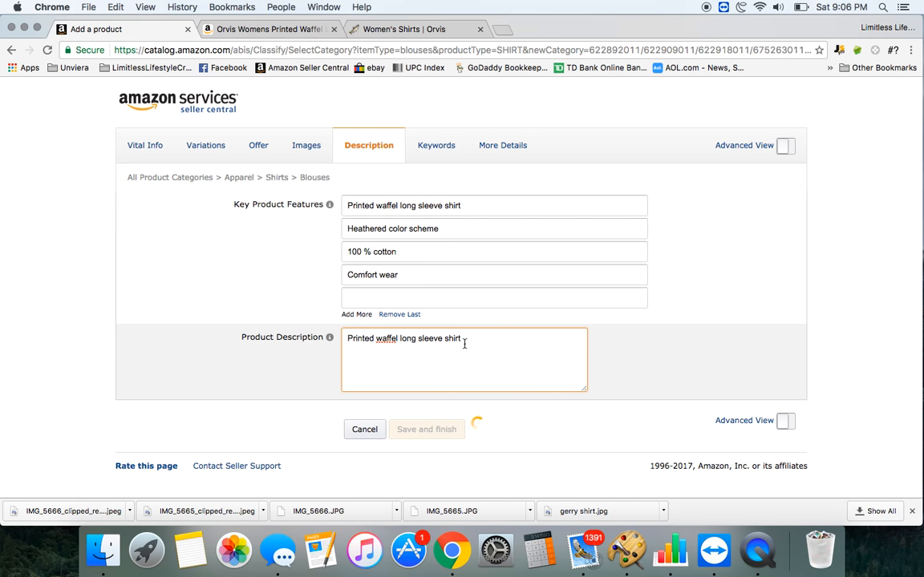
pyautogui.write(', 100% cotton')
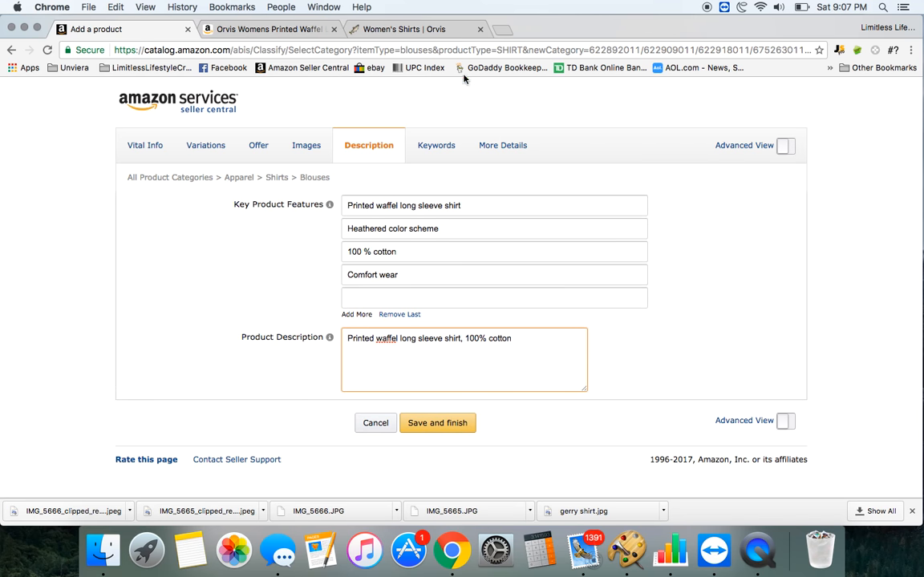
# View the listing's Keywords section with its search terms, then open the More Details section.
pyautogui.click(439, 147)
pyautogui.click(350, 223)
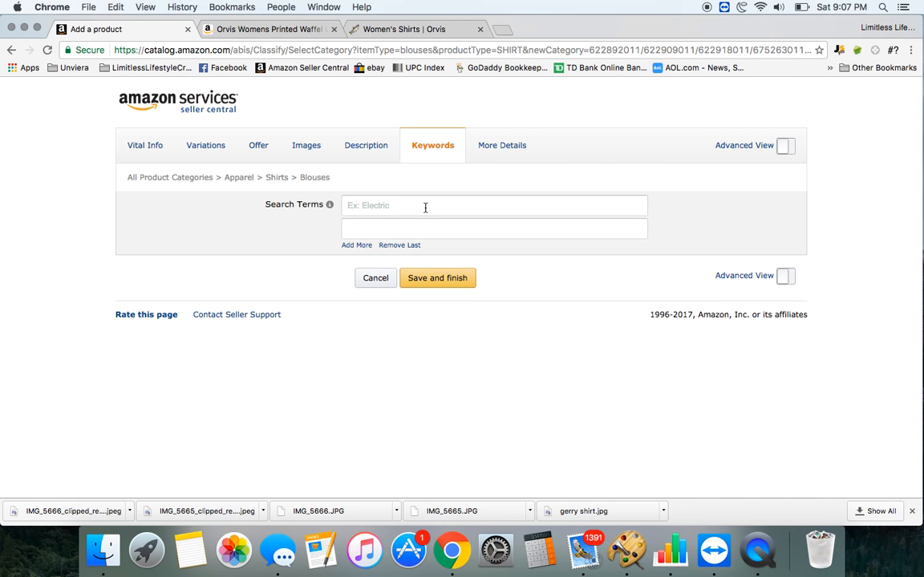
pyautogui.click(502, 138)
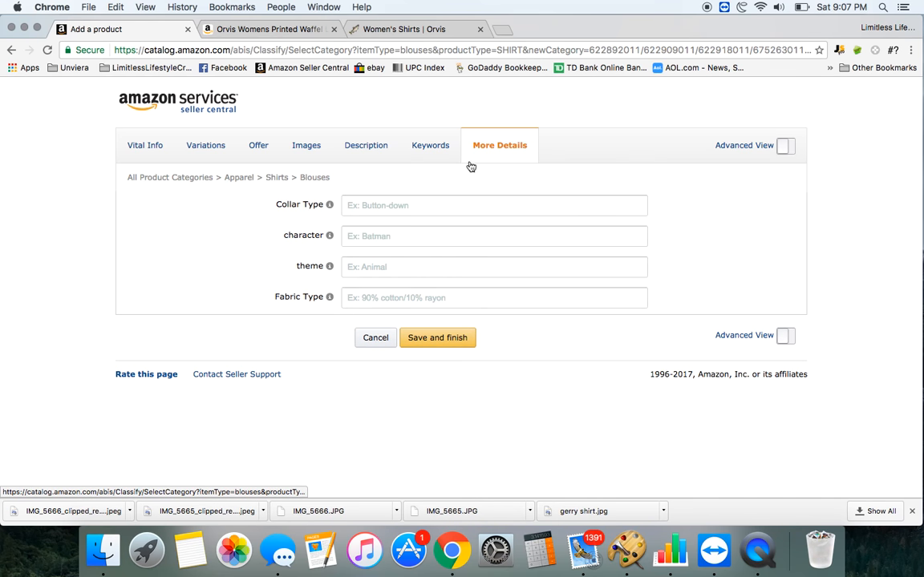
# Save and finish the new shirt listing, then continue to the inventory list.
pyautogui.click(354, 299)
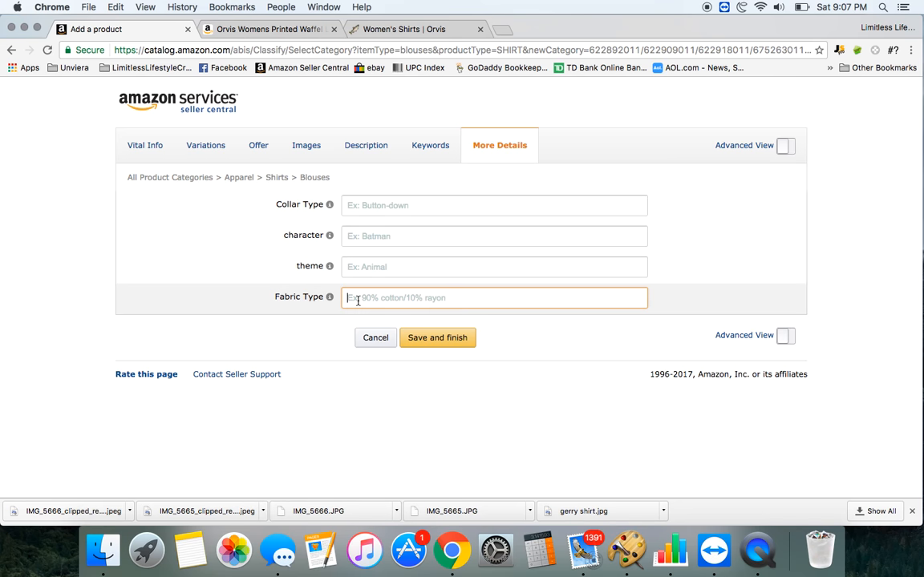
pyautogui.click(425, 340)
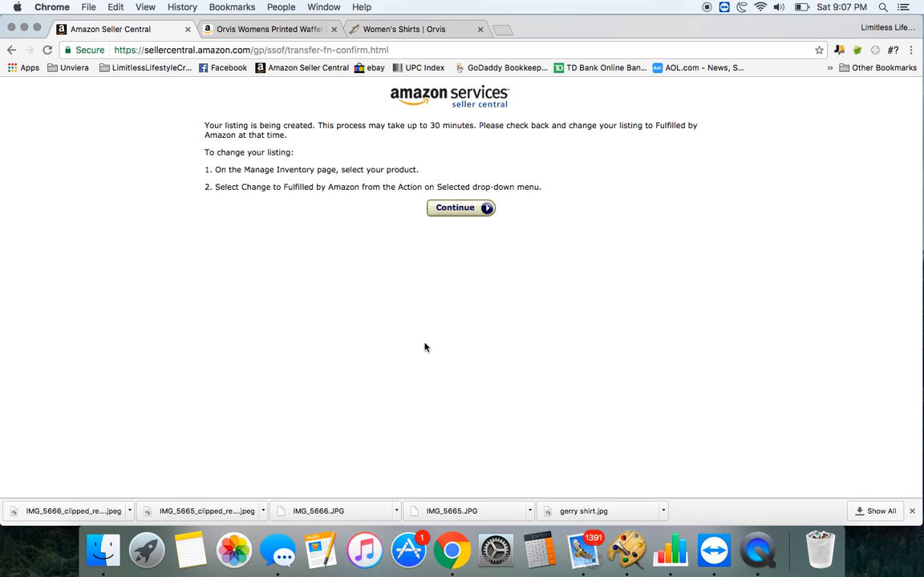
pyautogui.click(470, 211)
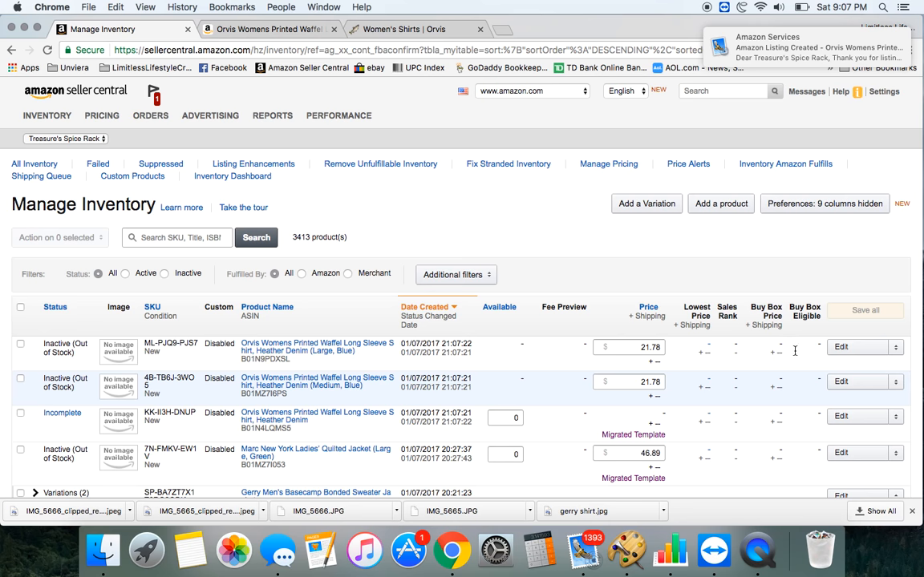
# Open the Medium, Blue variation of the Orvis shirt for editing and check its variation details.
pyautogui.click(784, 392)
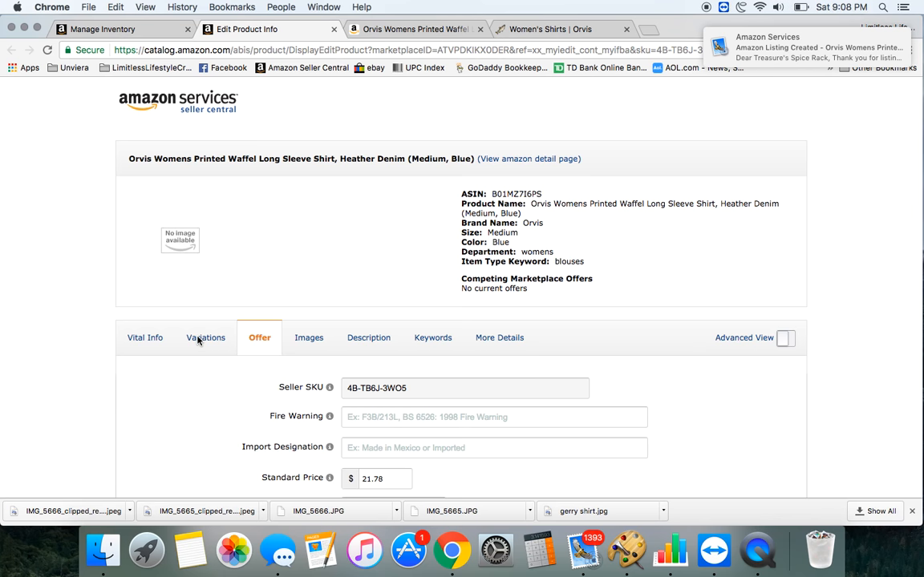
pyautogui.click(205, 338)
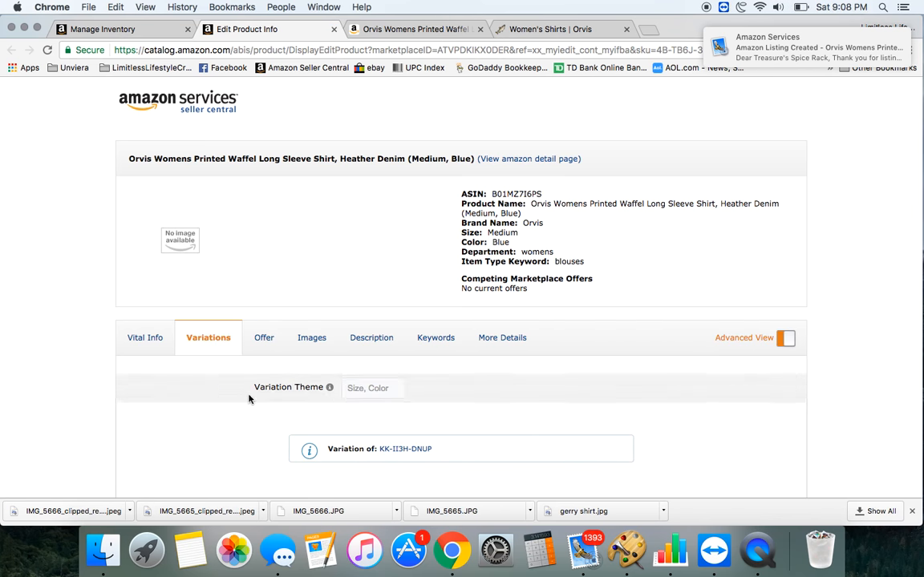
pyautogui.scroll(-2, 264, 385)
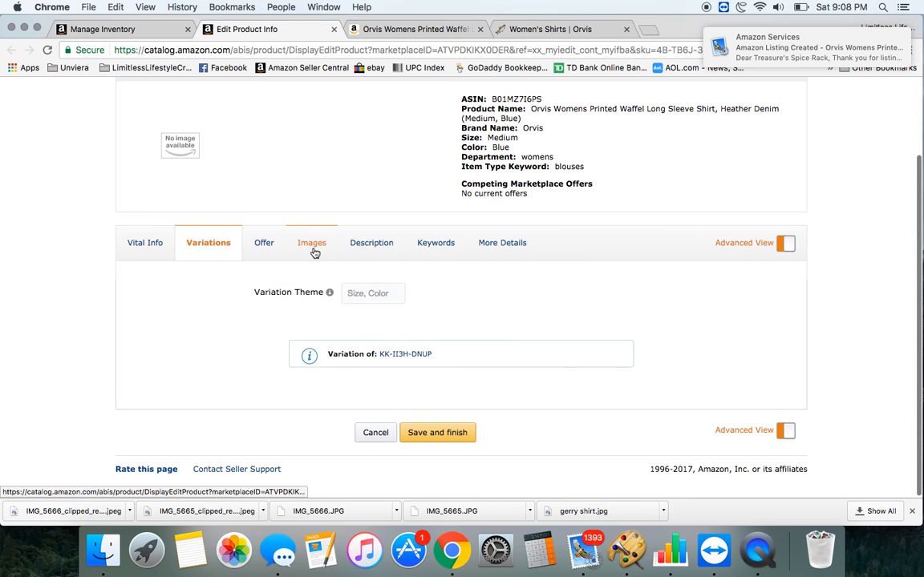
# Upload "orvis womens shirt" from the Desktop as the main image of the Medium, Blue variation and save the product.
pyautogui.click(314, 247)
pyautogui.scroll(-2, 92, 404)
pyautogui.click(153, 321)
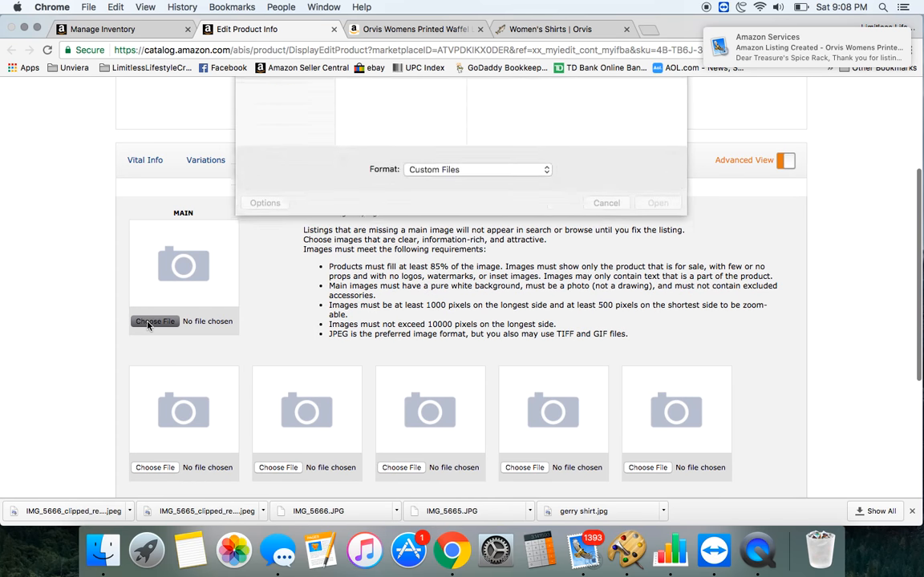
pyautogui.scroll(-10, 385, 175)
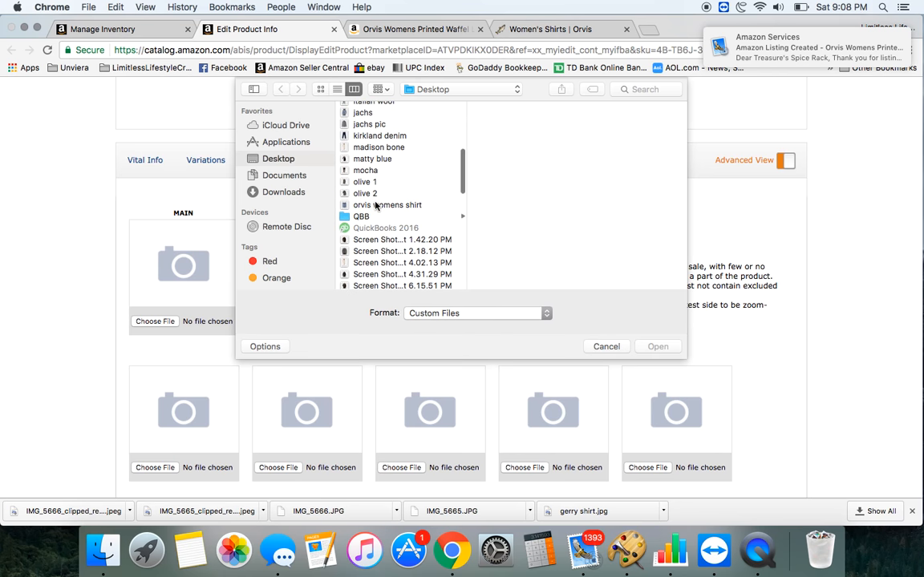
pyautogui.click(385, 205)
pyautogui.click(658, 347)
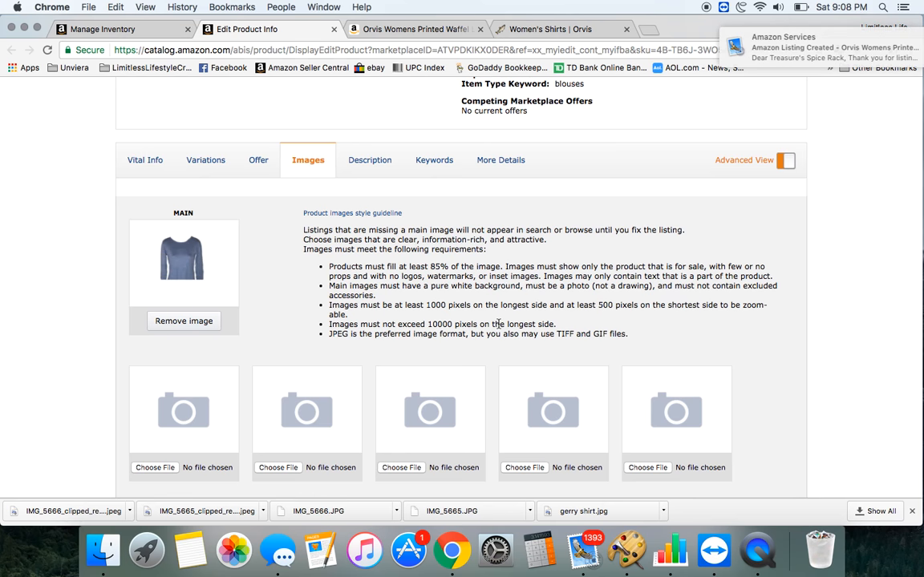
pyautogui.scroll(-5, 499, 324)
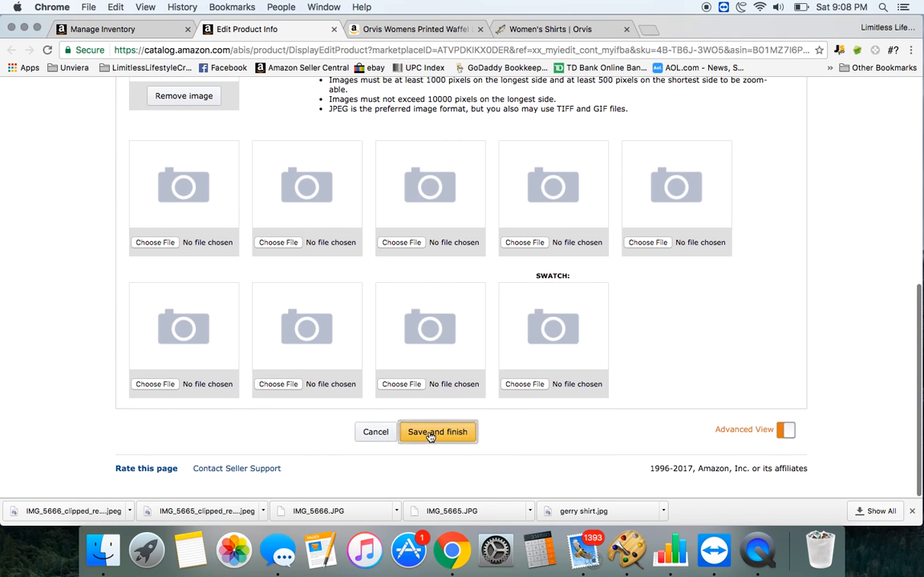
pyautogui.click(429, 438)
# Edit the Large, Blue variation, upload "orvis womens shirt" from the Desktop as its main image, and save the product.
pyautogui.click(124, 31)
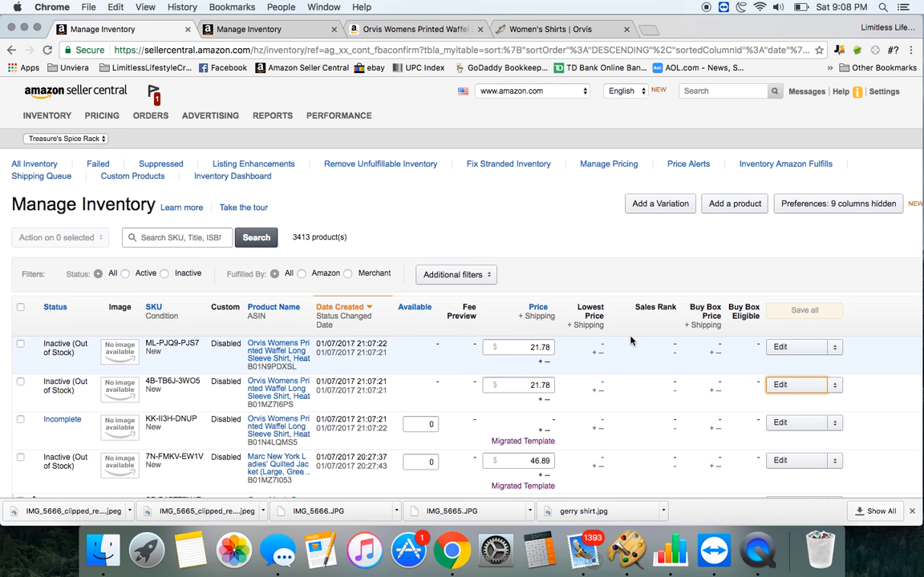
pyautogui.click(782, 347)
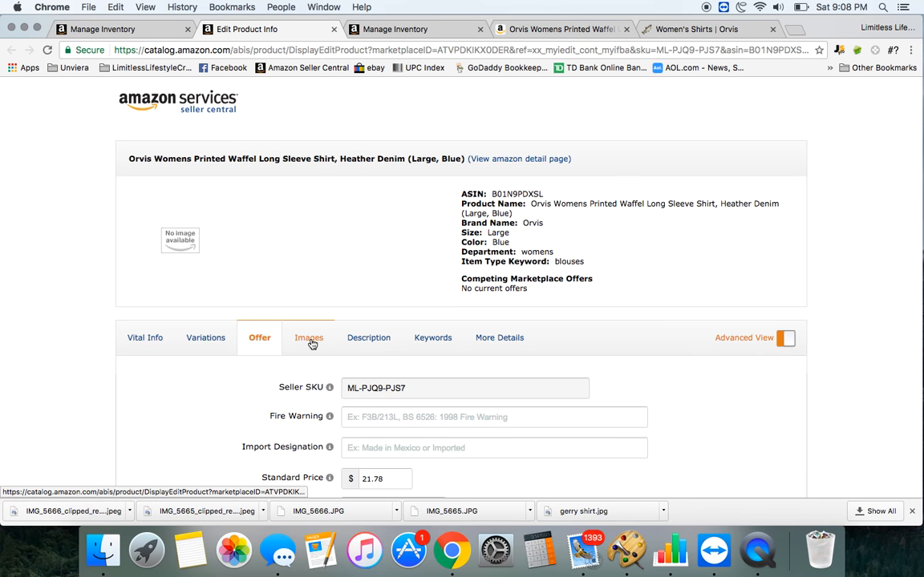
pyautogui.click(312, 343)
pyautogui.scroll(-3, 209, 369)
pyautogui.click(154, 390)
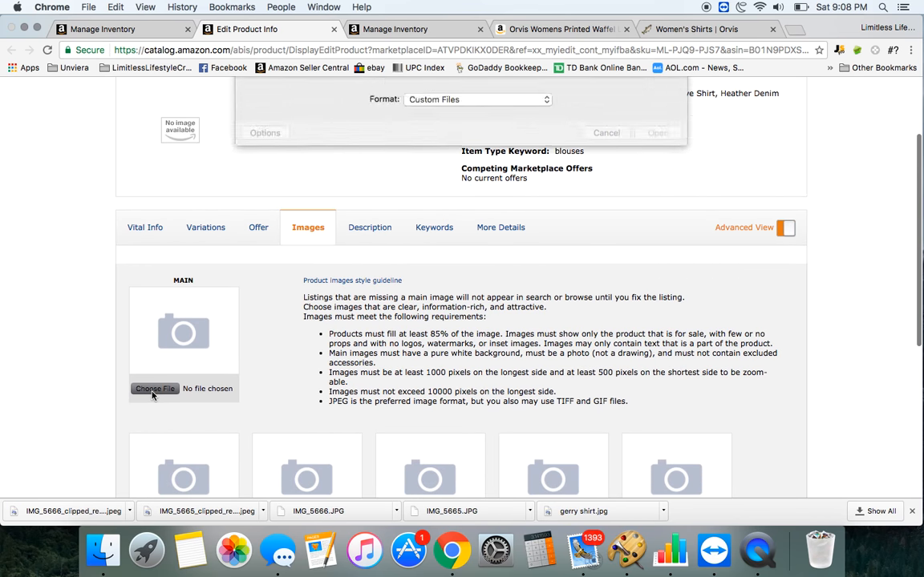
pyautogui.scroll(-5, 413, 205)
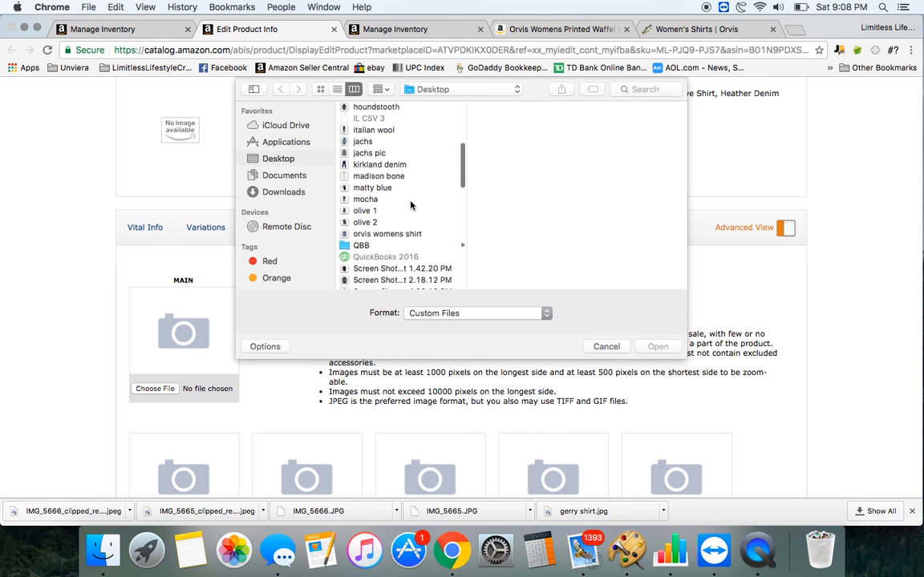
pyautogui.scroll(-3, 410, 205)
pyautogui.click(398, 165)
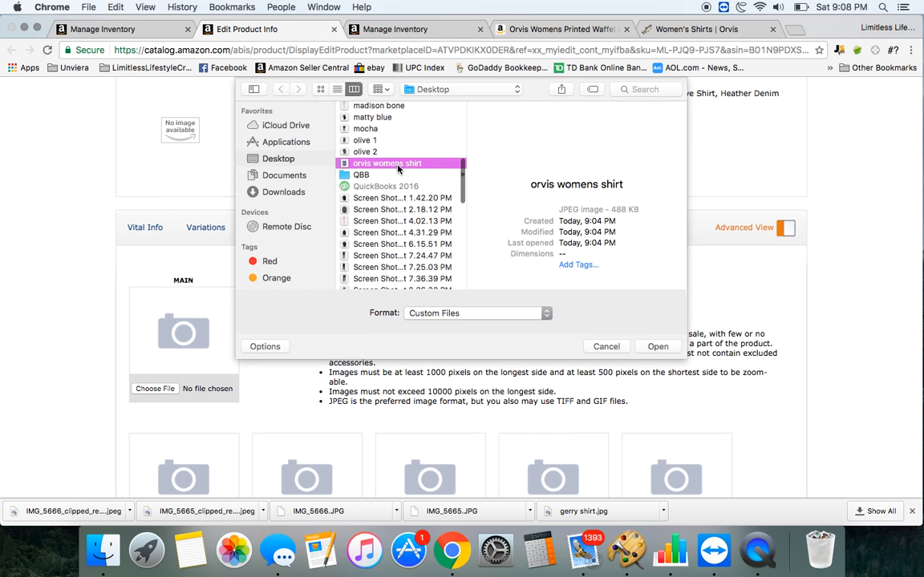
pyautogui.click(656, 346)
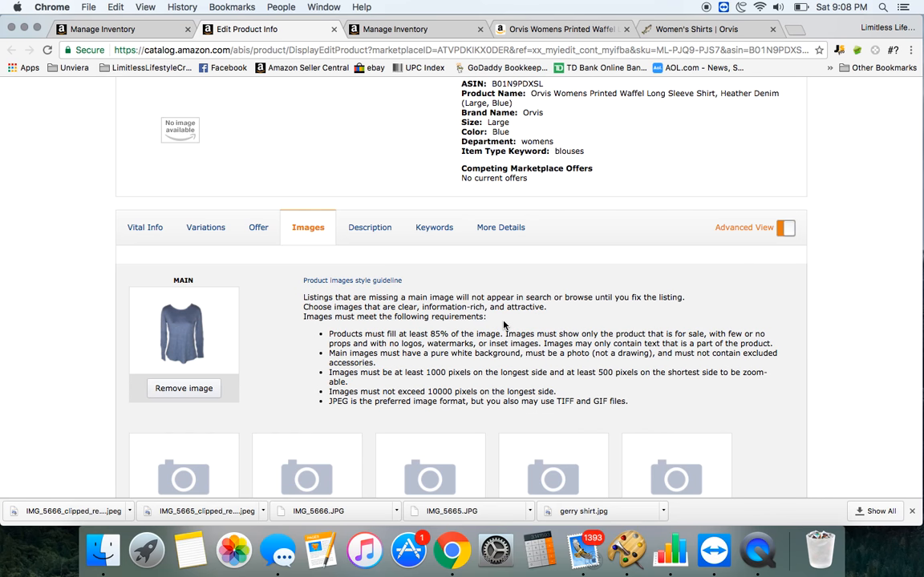
pyautogui.scroll(-5, 504, 325)
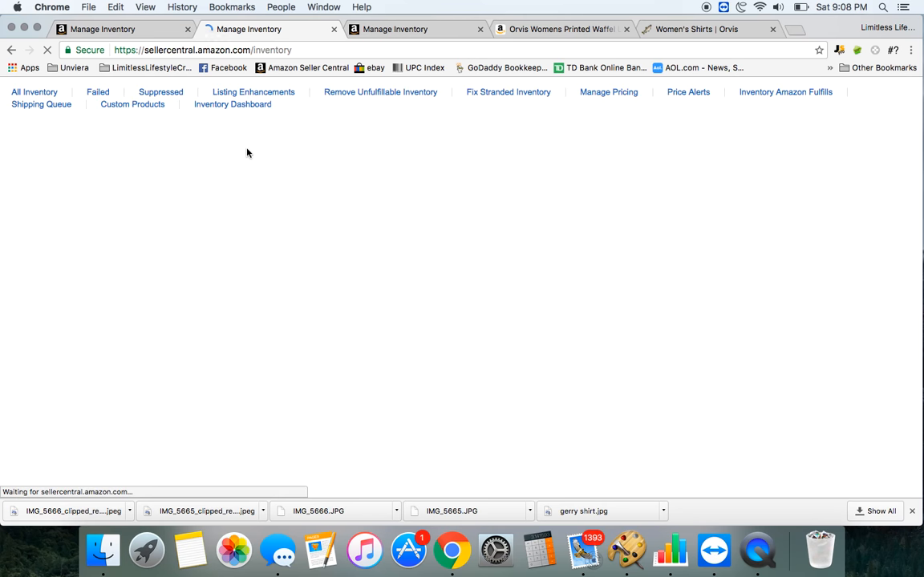
# Select the new Orvis shirt variations in the inventory list and show the bulk actions available for them.
pyautogui.click(131, 32)
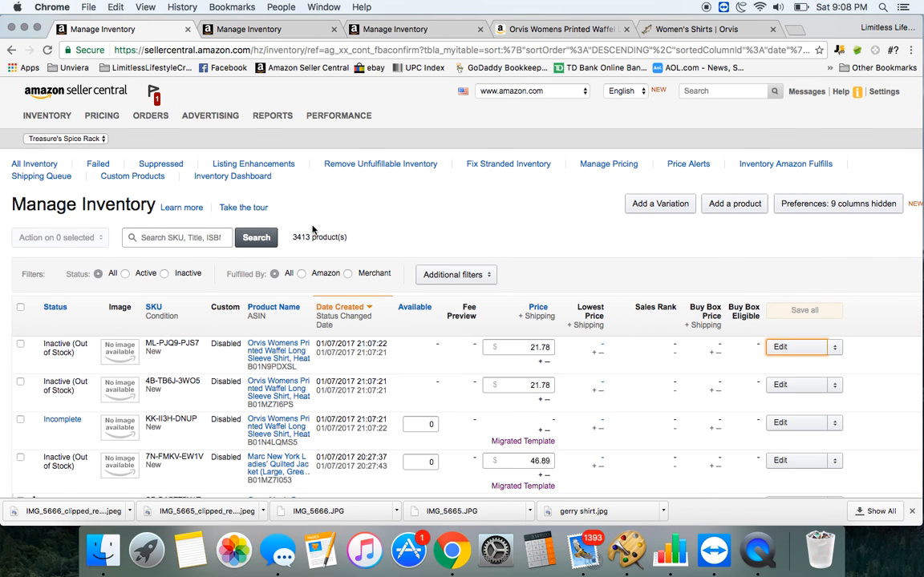
pyautogui.scroll(-2, 313, 230)
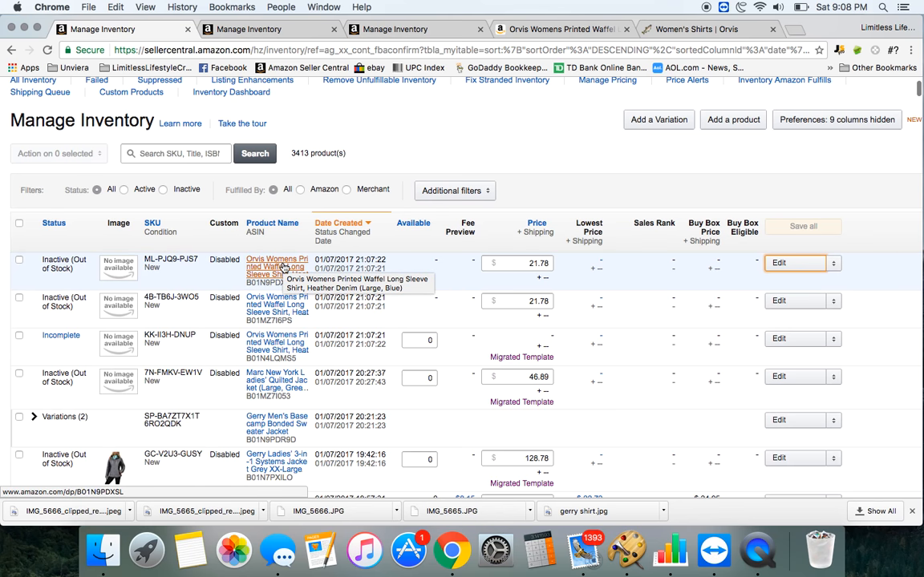
pyautogui.click(19, 260)
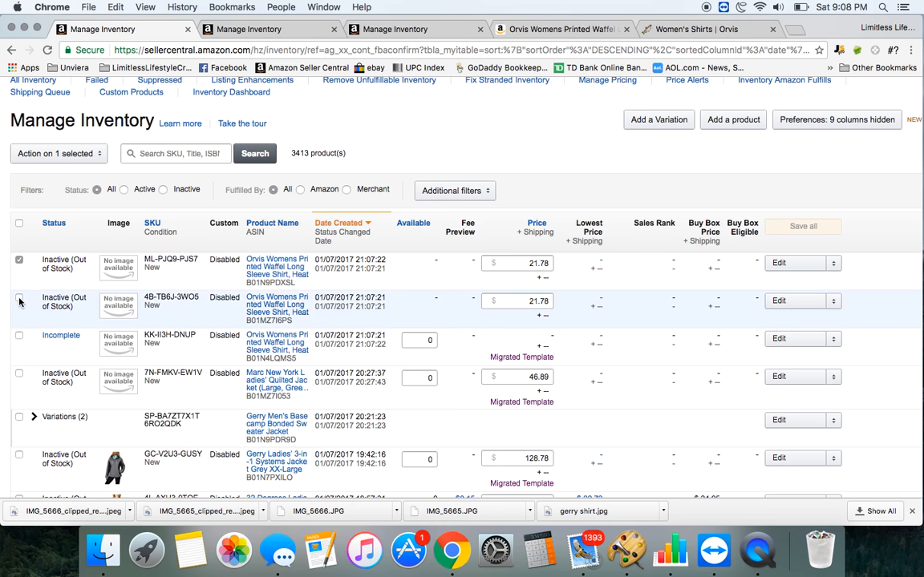
pyautogui.click(36, 152)
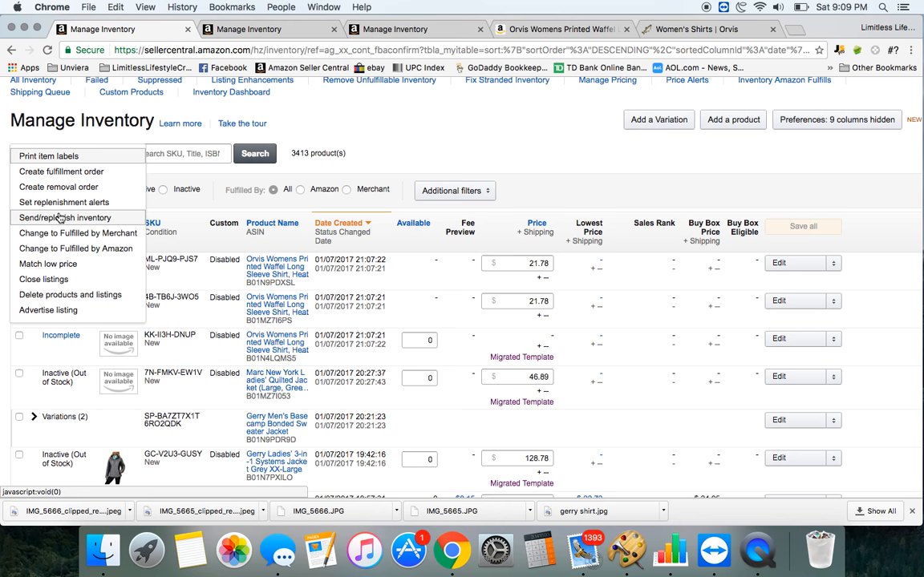
pyautogui.rightClick(760, 551)
pyautogui.click(780, 505)
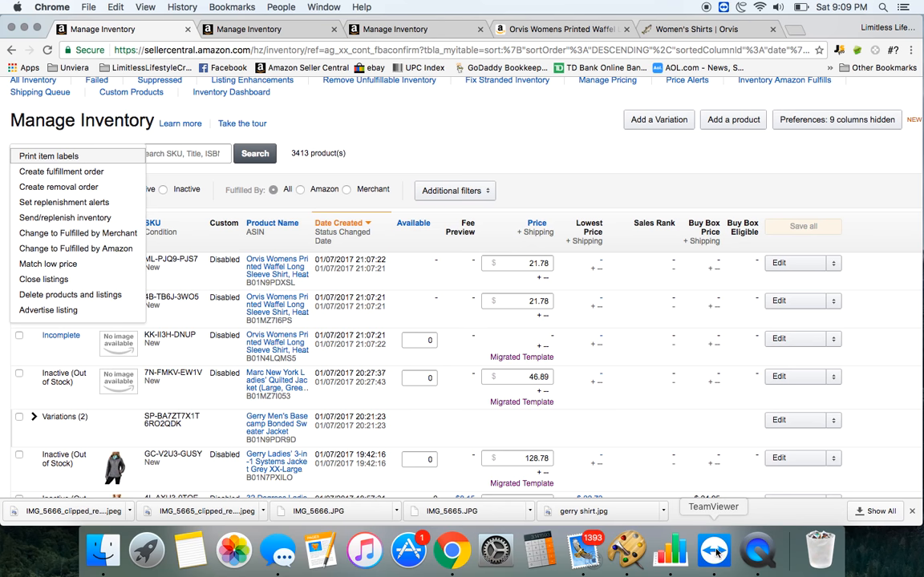
pyautogui.click(758, 552)
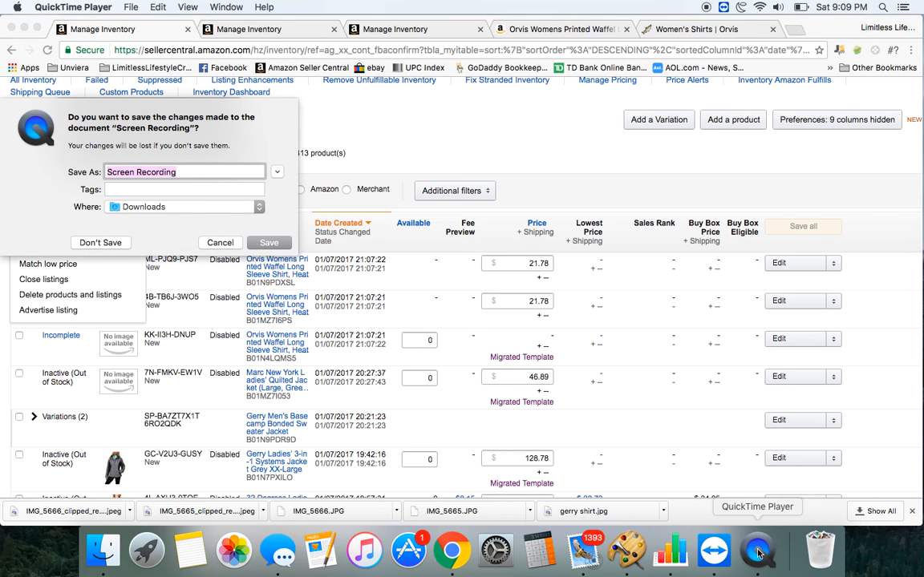
pyautogui.write('make')
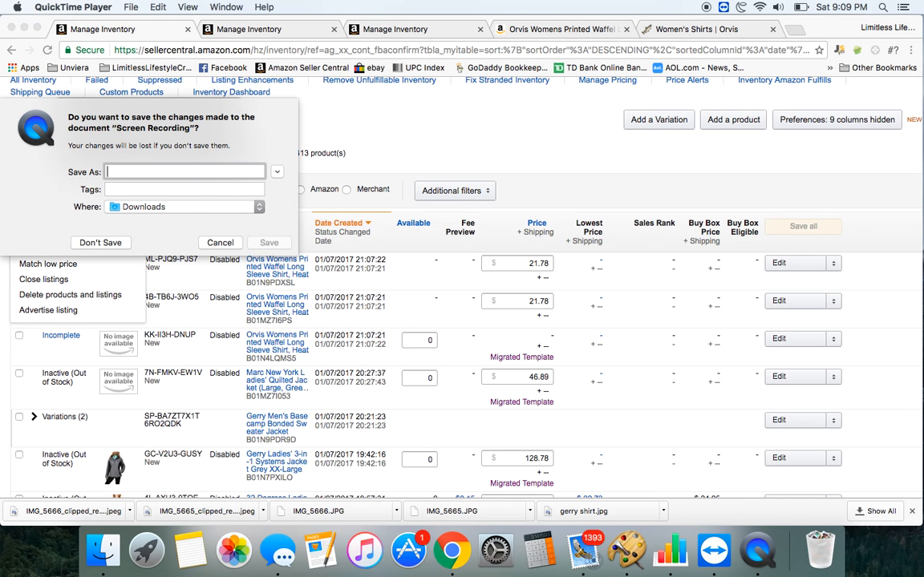